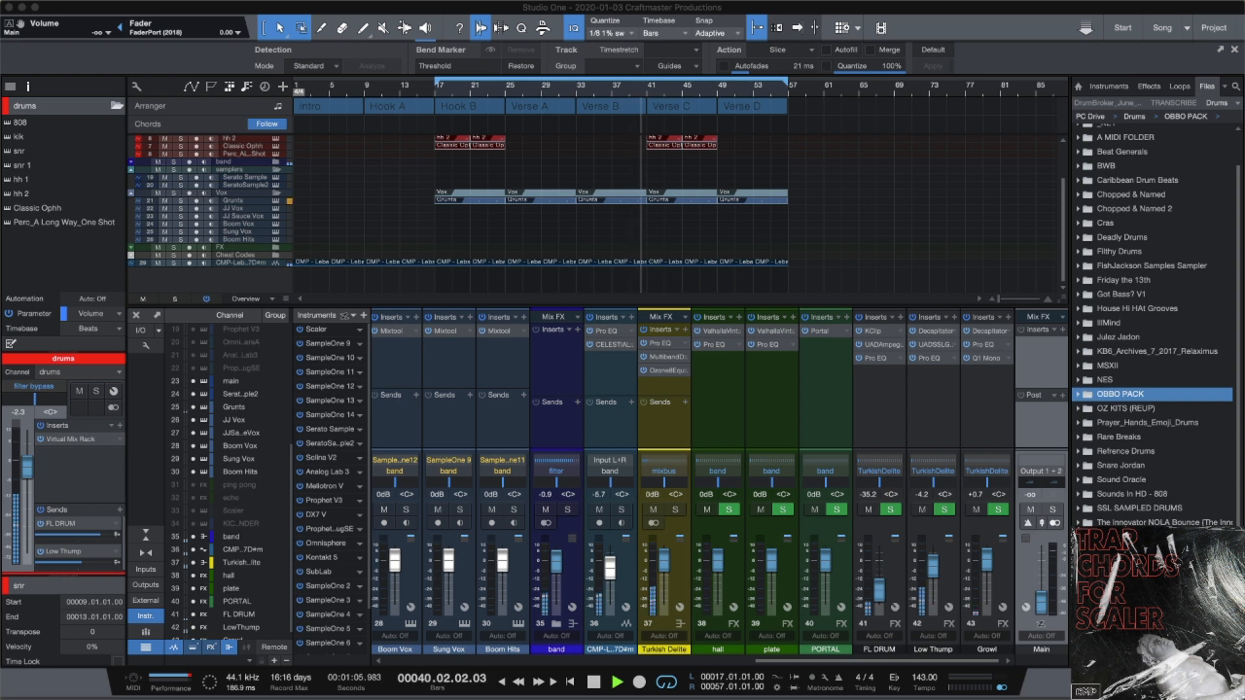
# Stop playback and view the Add FX Channel option among the PORTAL channel's commands, leaving it unapplied
pyautogui.press('space')
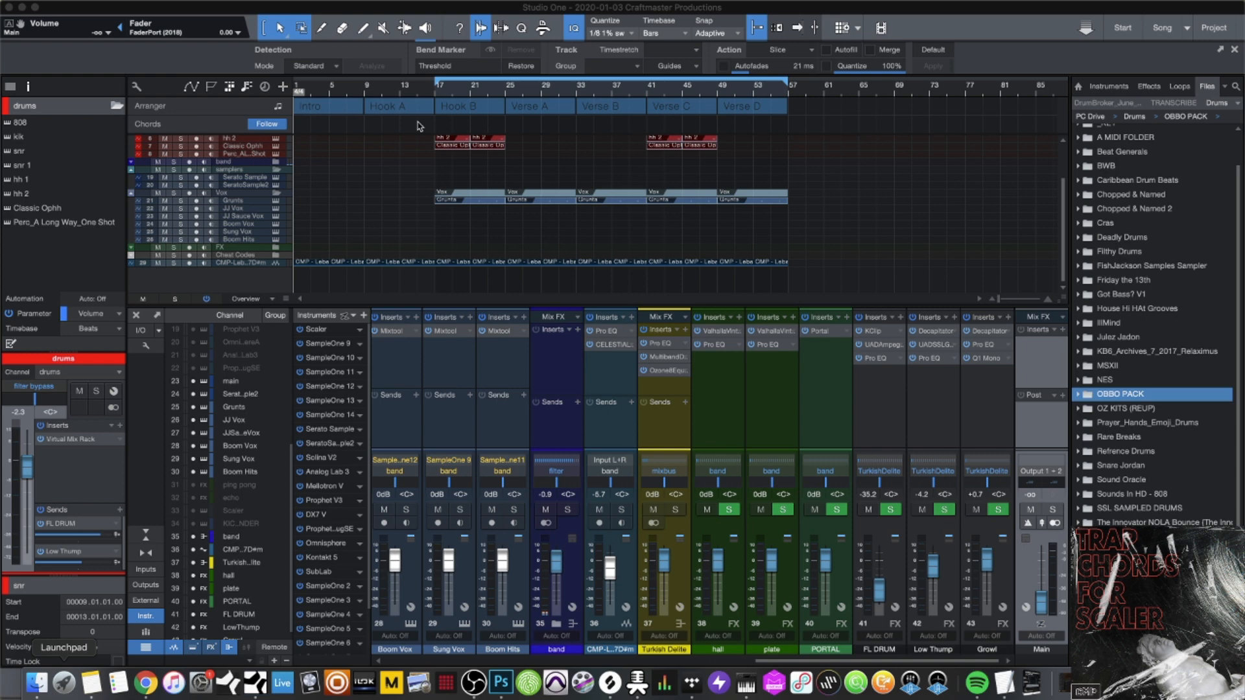
pyautogui.scroll(3, 535, 202)
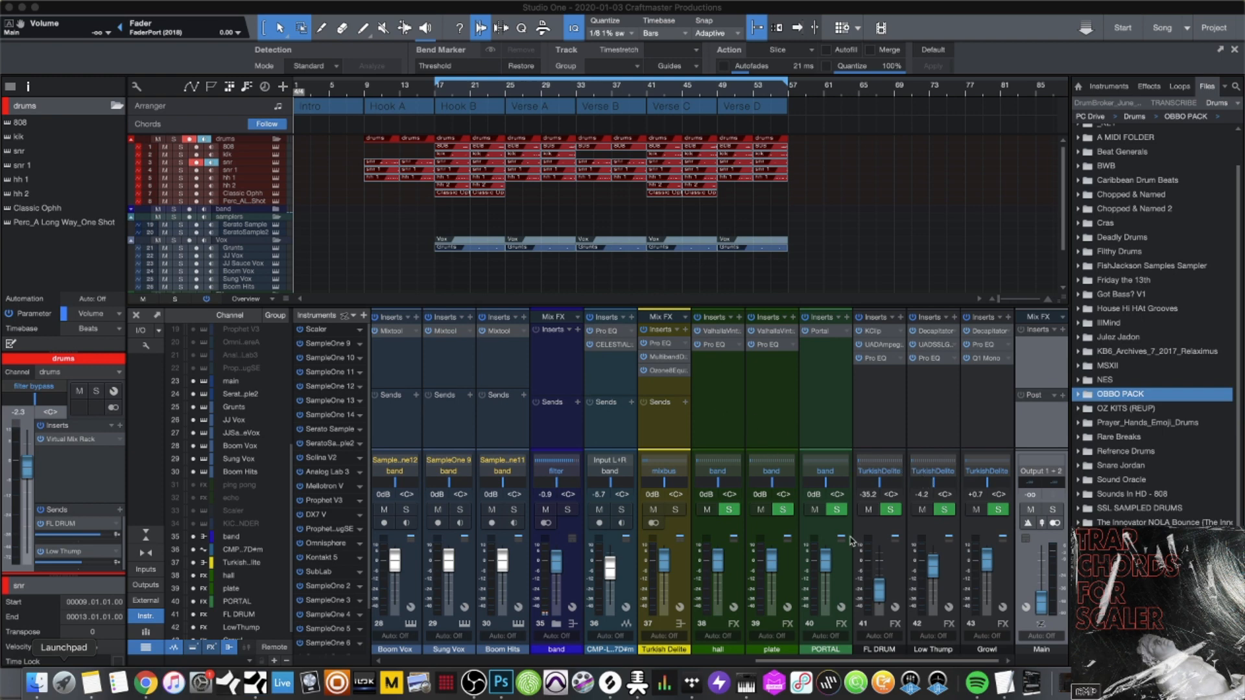
pyautogui.rightClick(839, 568)
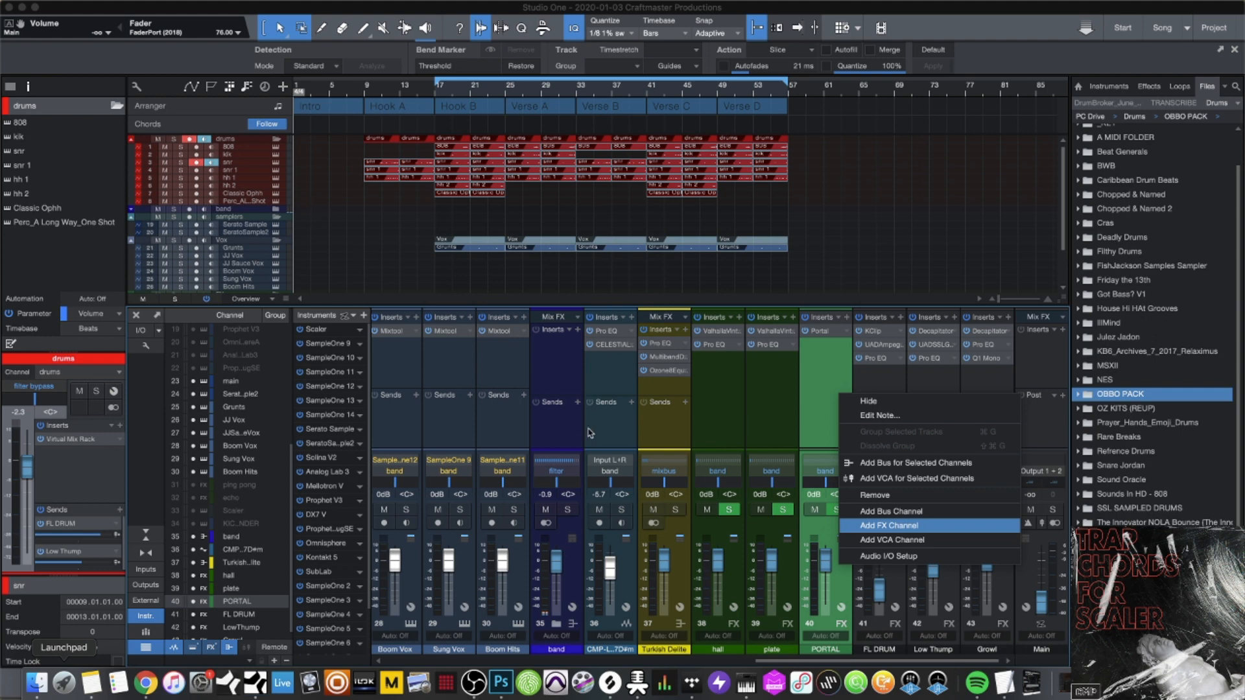
pyautogui.hscroll(-2, 587, 432)
pyautogui.hscroll(-10, 587, 432)
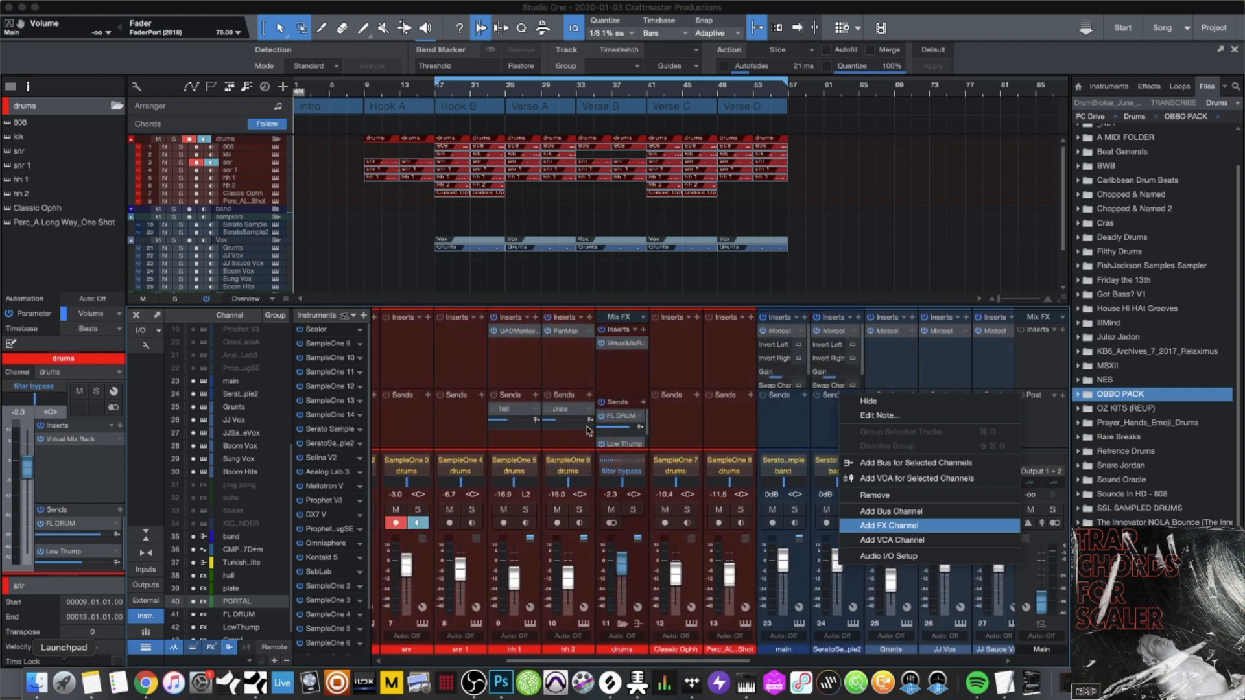
pyautogui.click(648, 432)
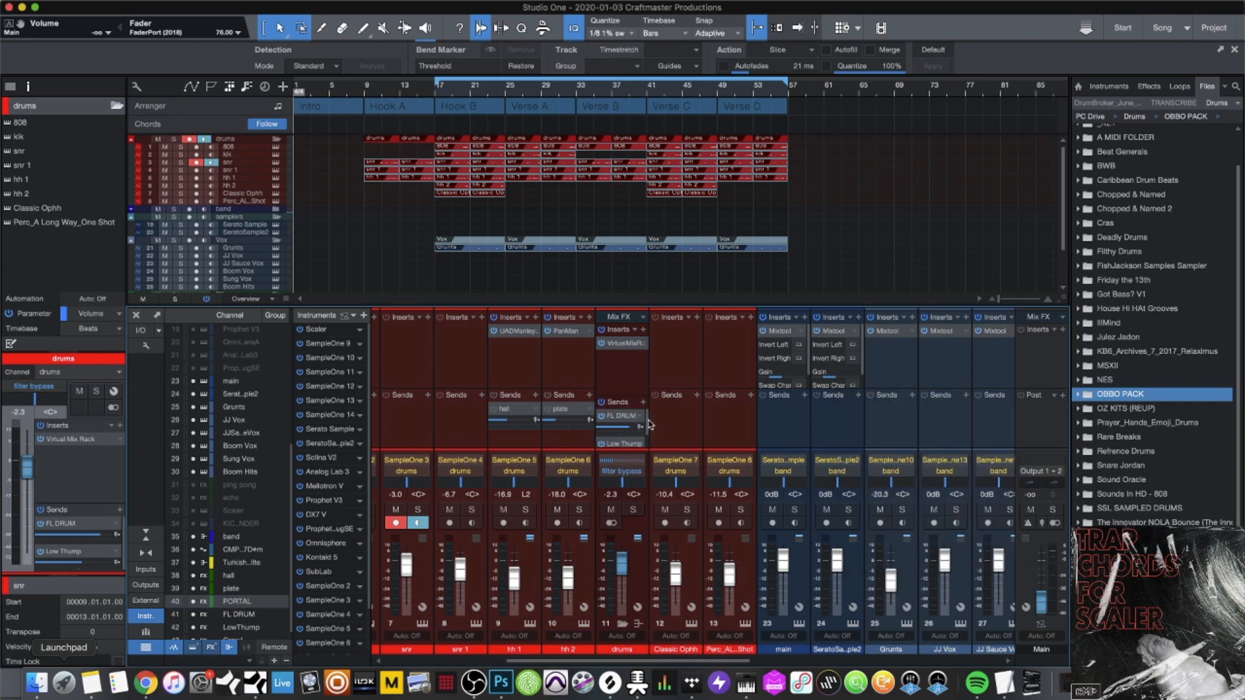
# Examine the drums bus's FL DRUM and Low Thump sends and the effect channels they feed
pyautogui.click(648, 442)
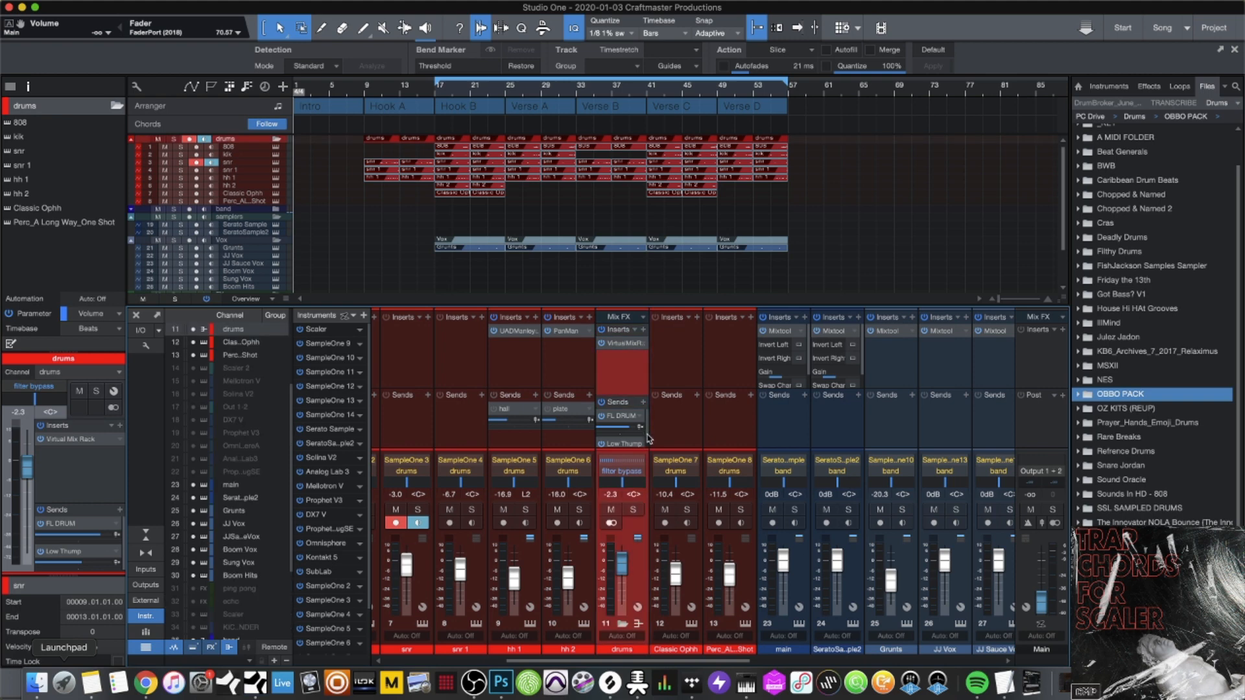
pyautogui.scroll(-1, 647, 428)
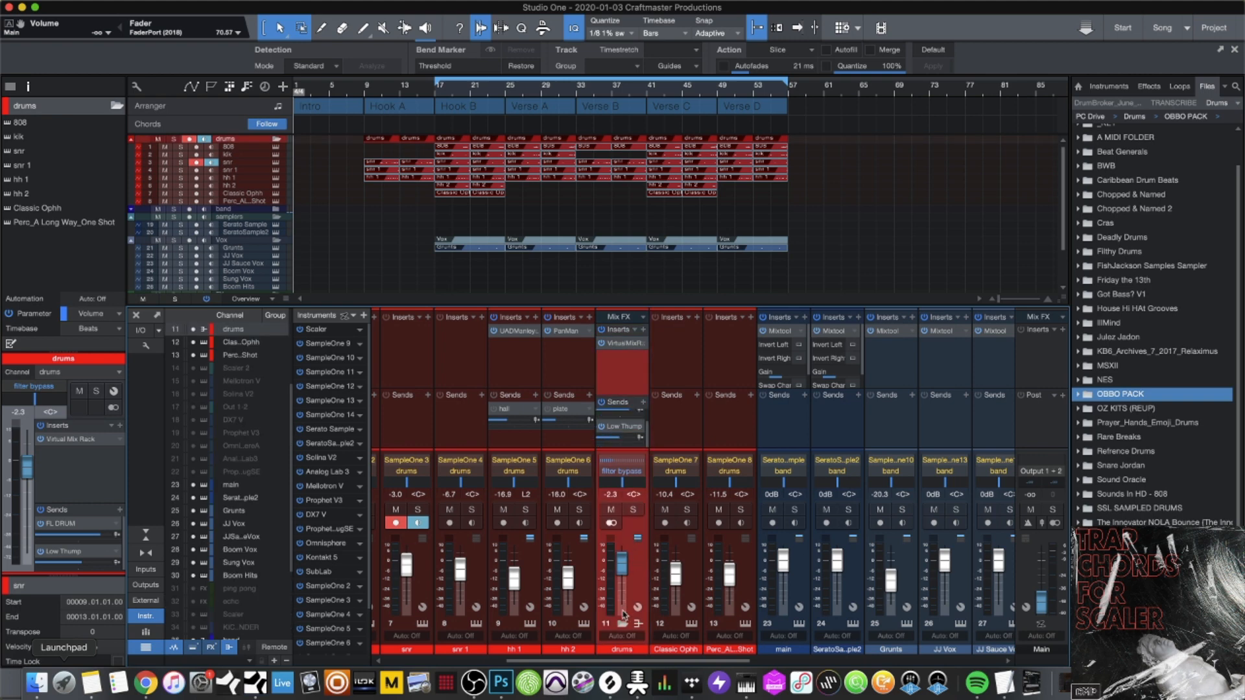
pyautogui.hscroll(10, 749, 538)
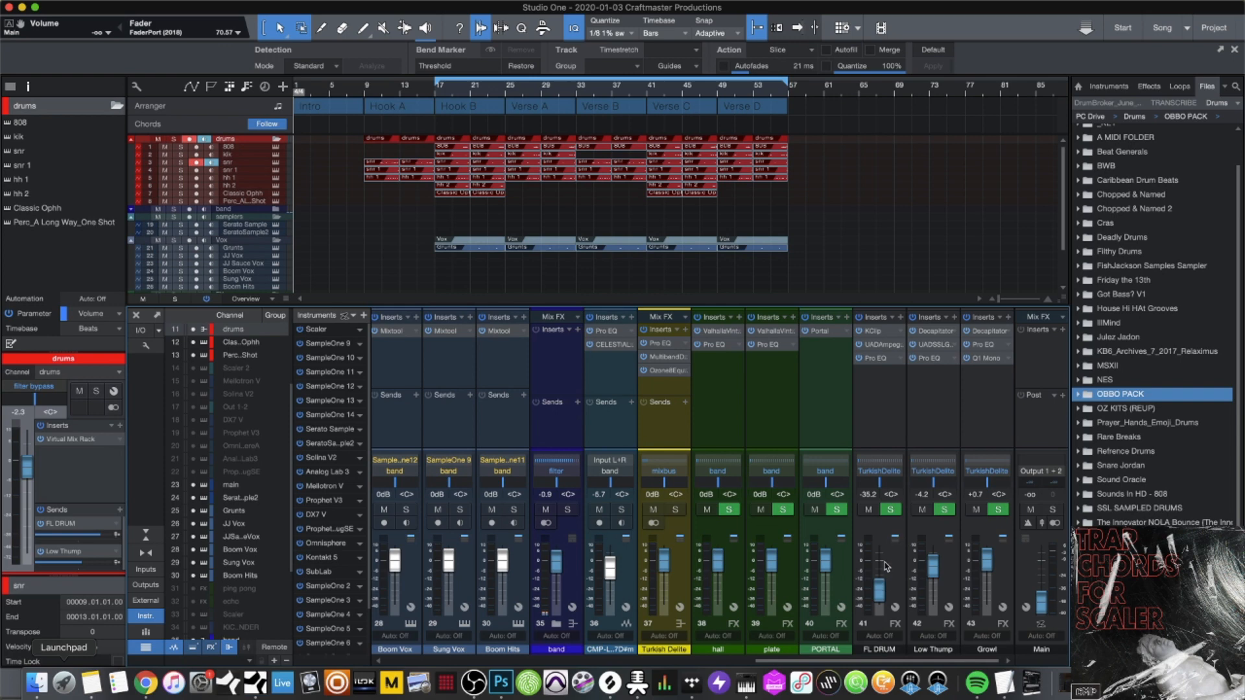
# Pan the drums bus to L2 in the mixer
pyautogui.hscroll(-15, 886, 566)
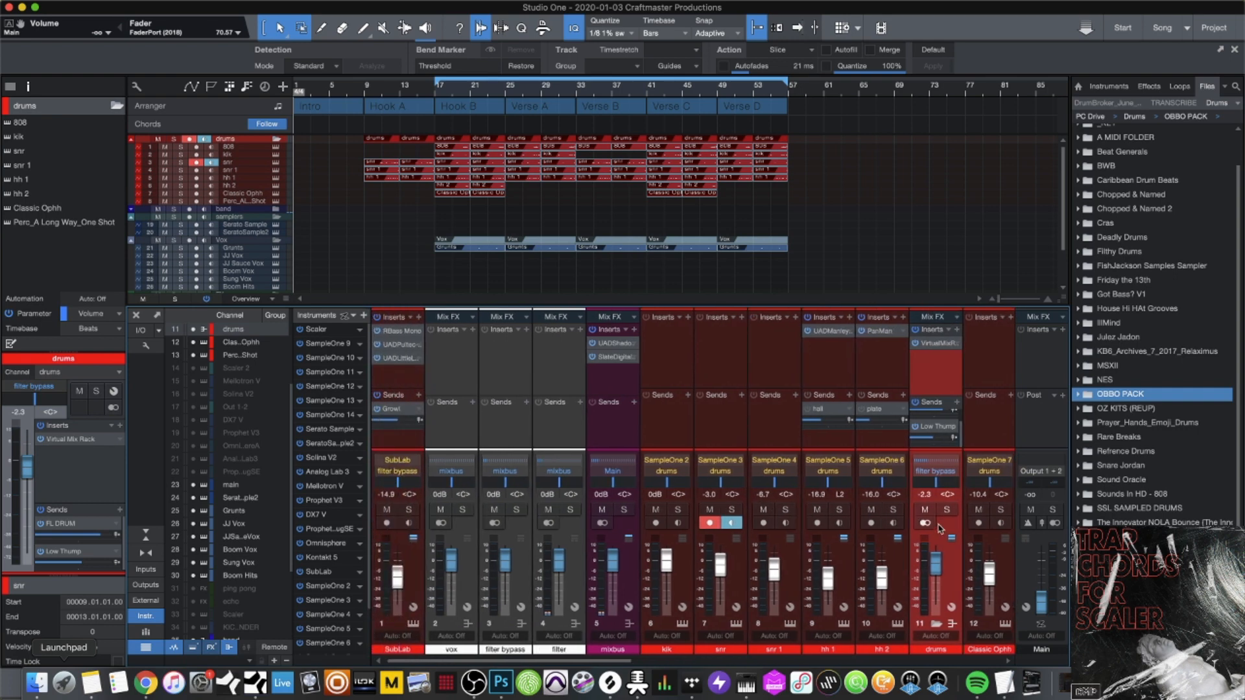
pyautogui.hscroll(3, 940, 528)
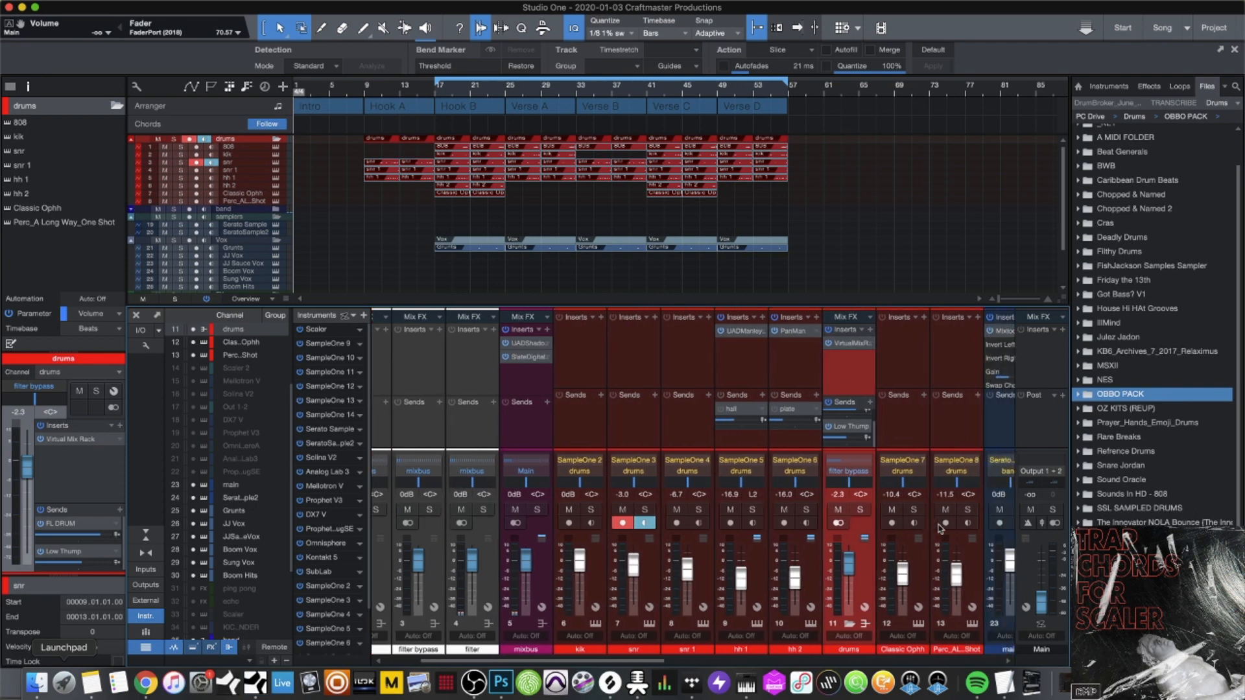
pyautogui.hscroll(6, 940, 528)
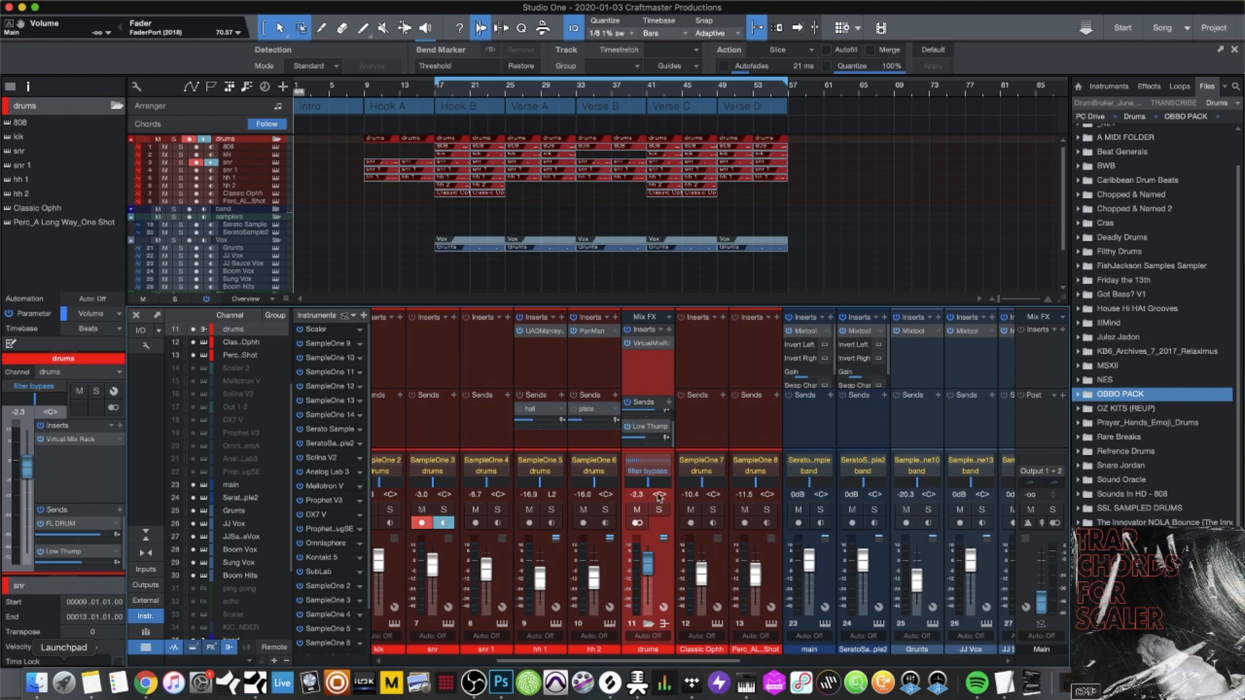
pyautogui.hscroll(2, 659, 498)
pyautogui.scroll(-1, 659, 498)
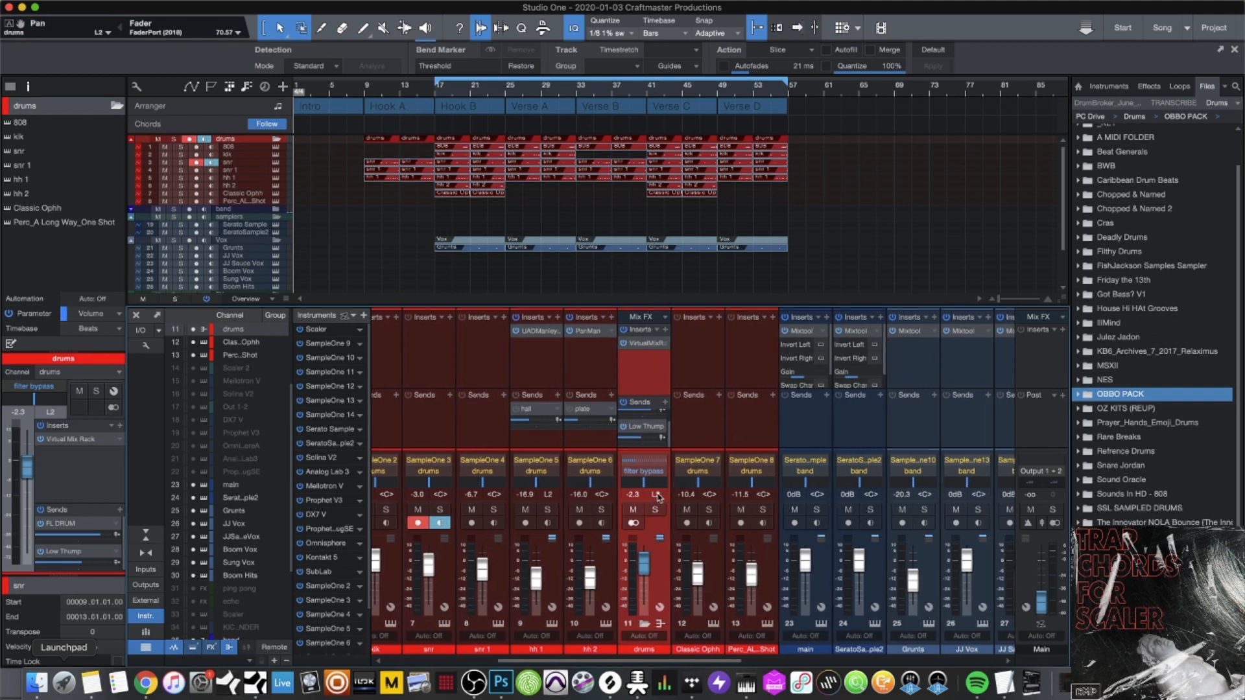
pyautogui.hscroll(15, 660, 498)
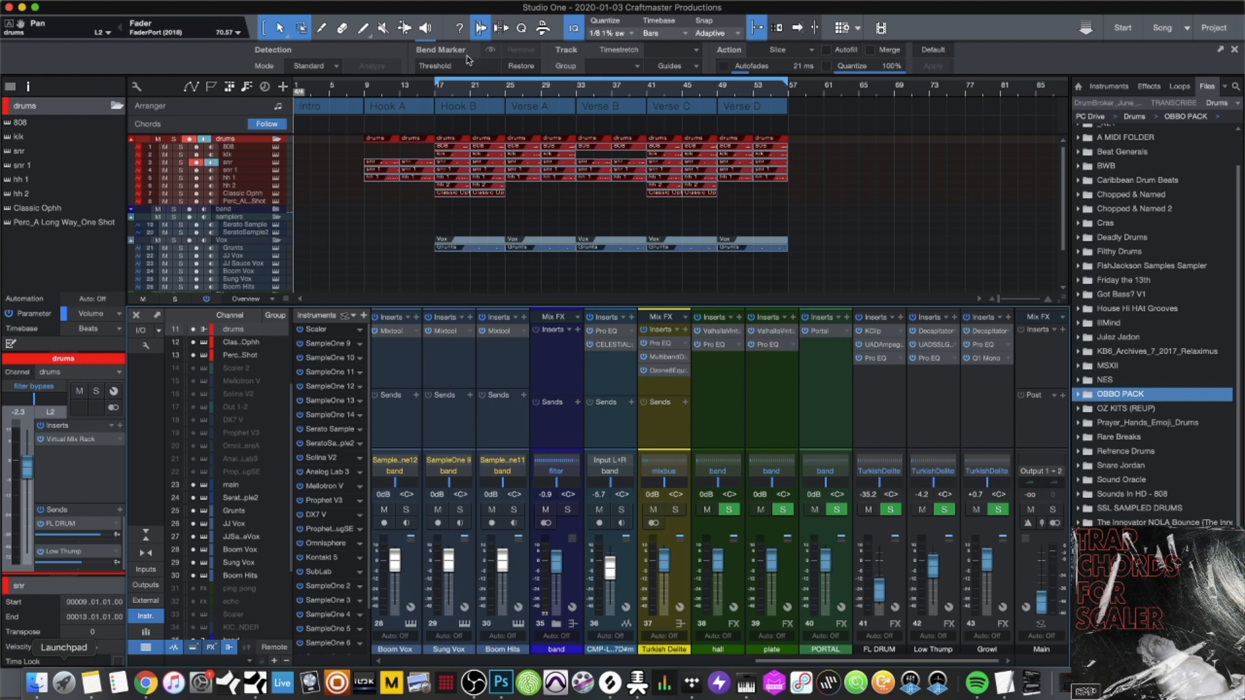
# Place the playback cursor at Verse C and set the loop range to bars 41 through 49
pyautogui.click(647, 93)
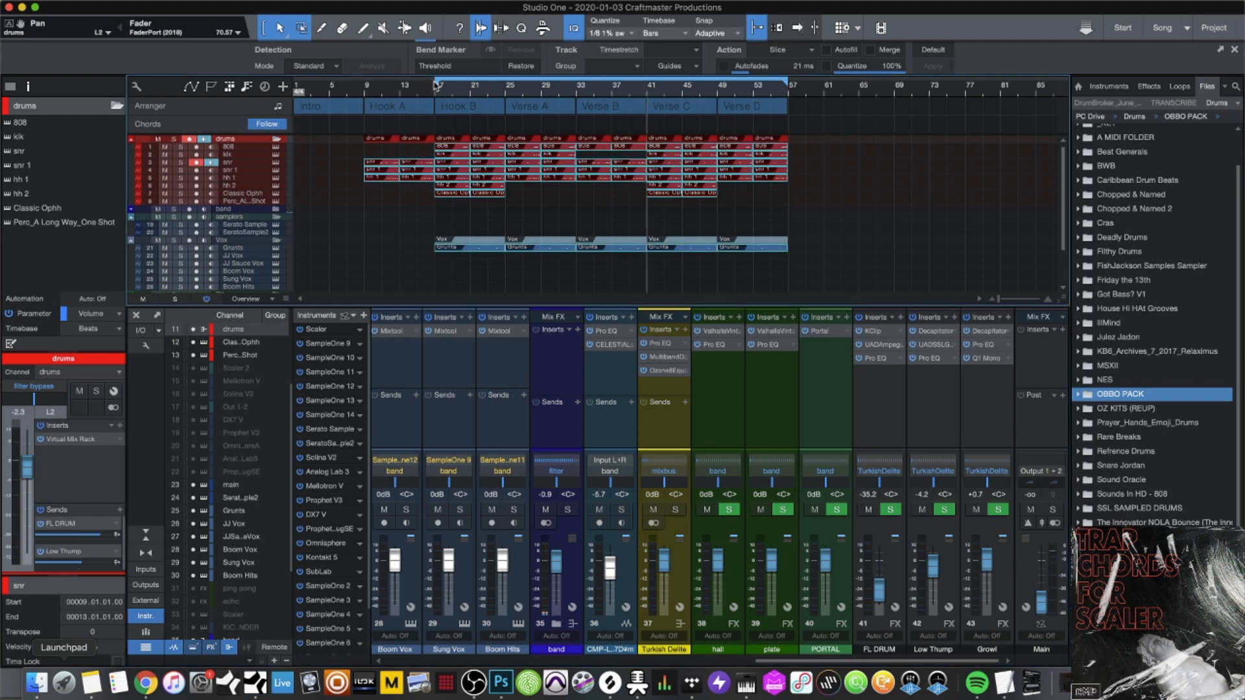
pyautogui.moveTo(444, 86); pyautogui.dragTo(644, 114)
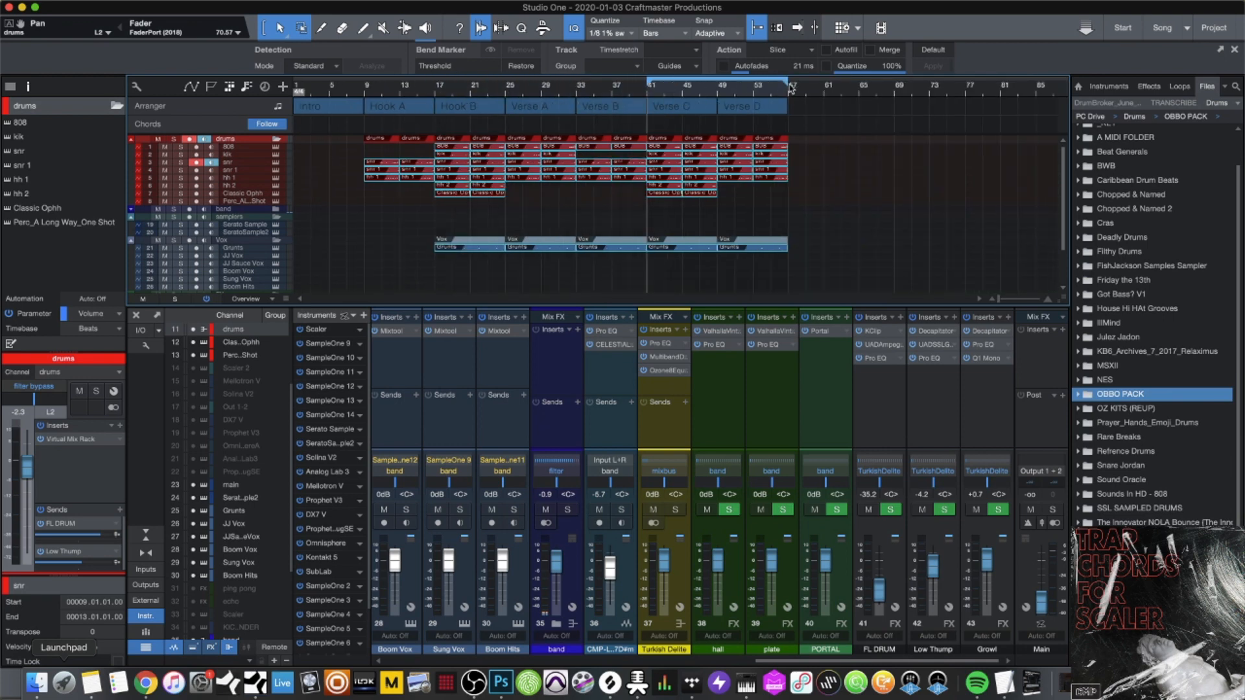
pyautogui.moveTo(785, 85); pyautogui.dragTo(721, 106)
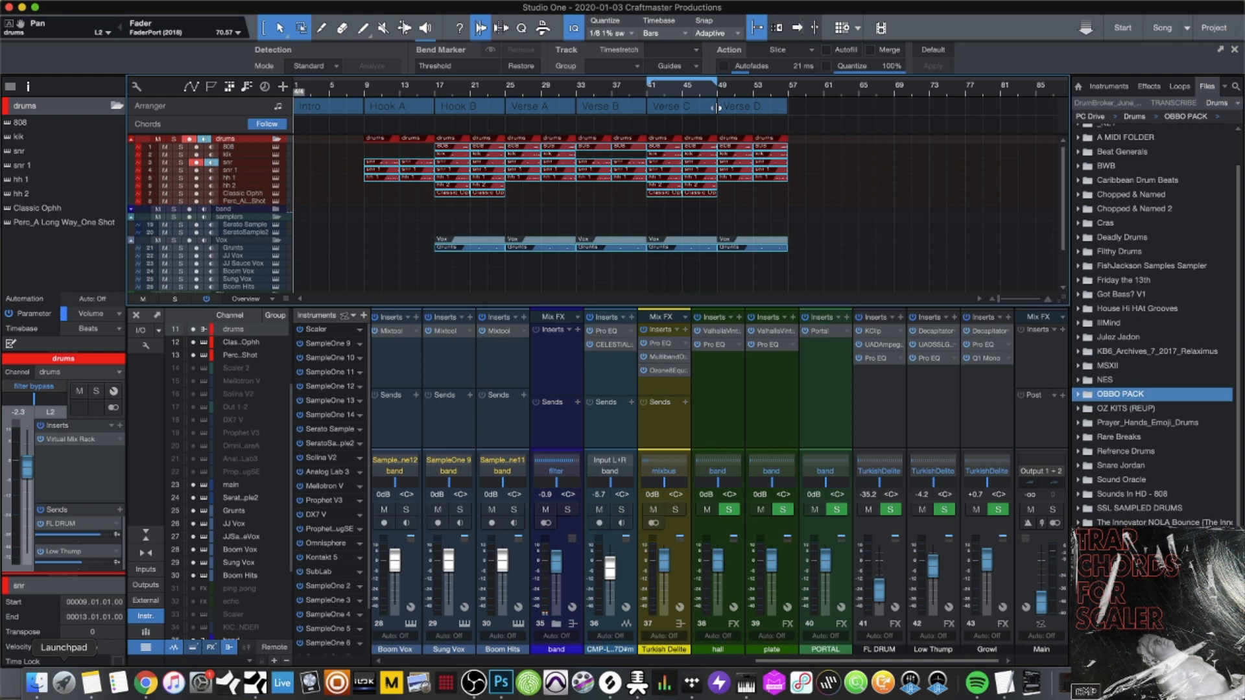
# Play the loop, reset the Main output fader to 0 dB, and save the song
pyautogui.press('space')
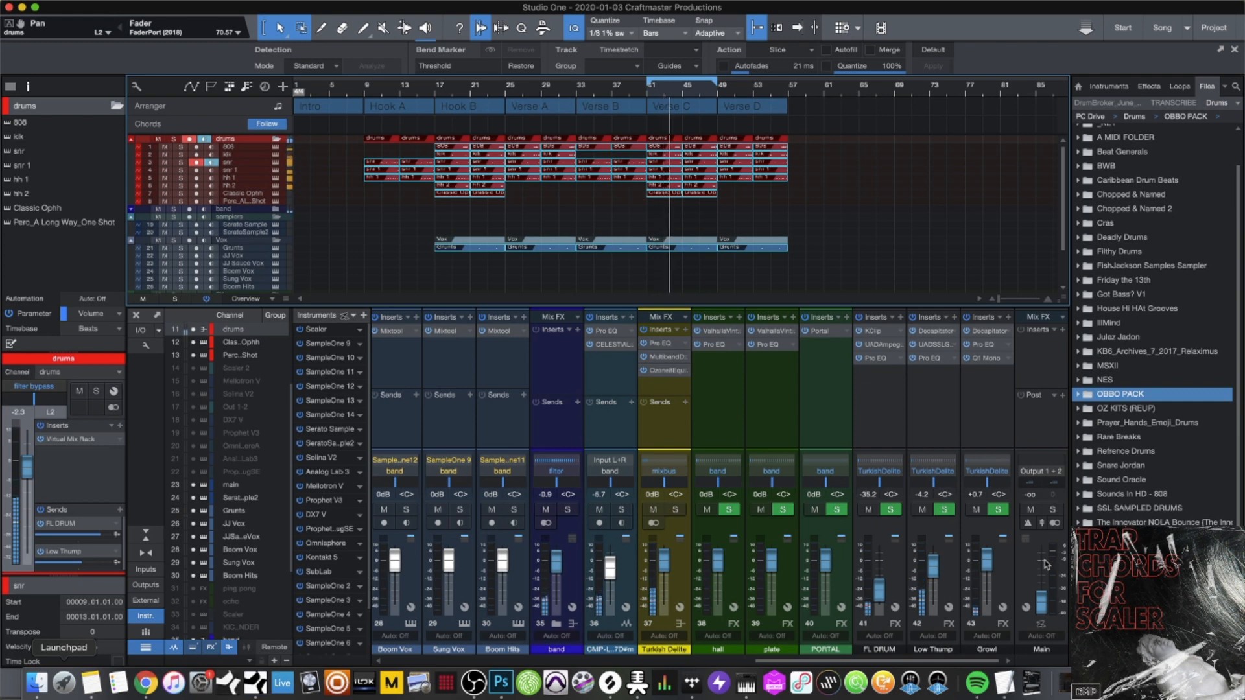
pyautogui.keyDown('super'); pyautogui.click(1044, 562); pyautogui.keyUp('super')
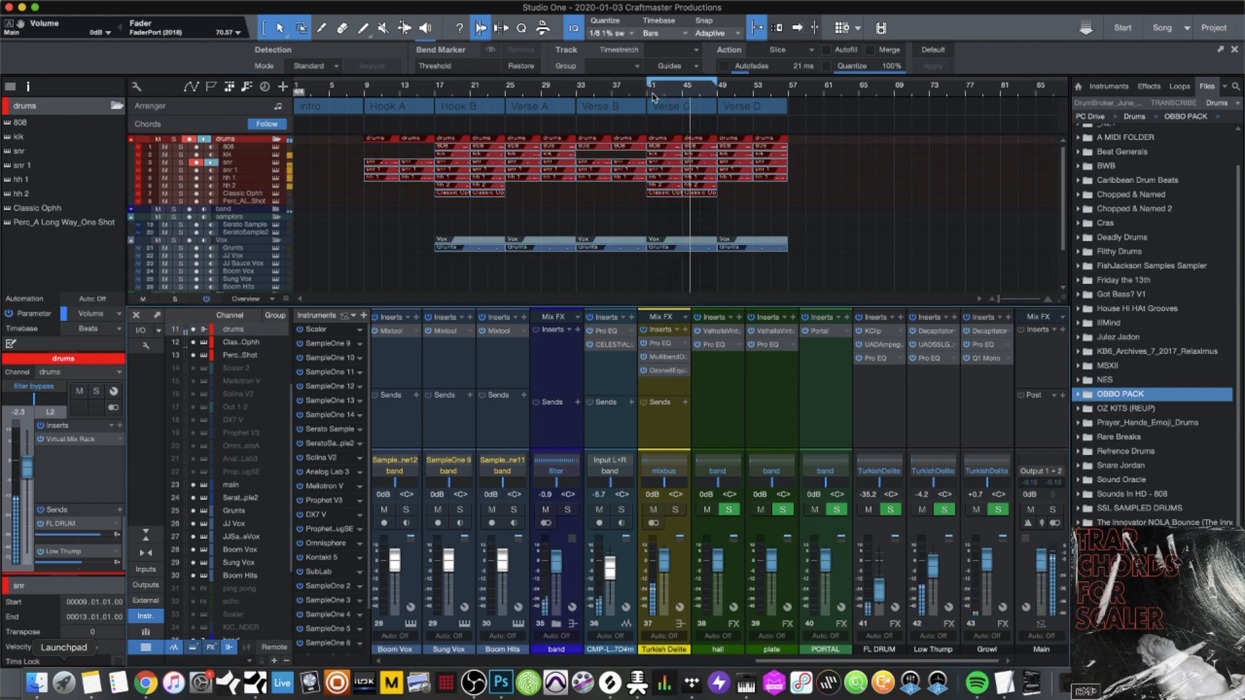
pyautogui.press('super+s')
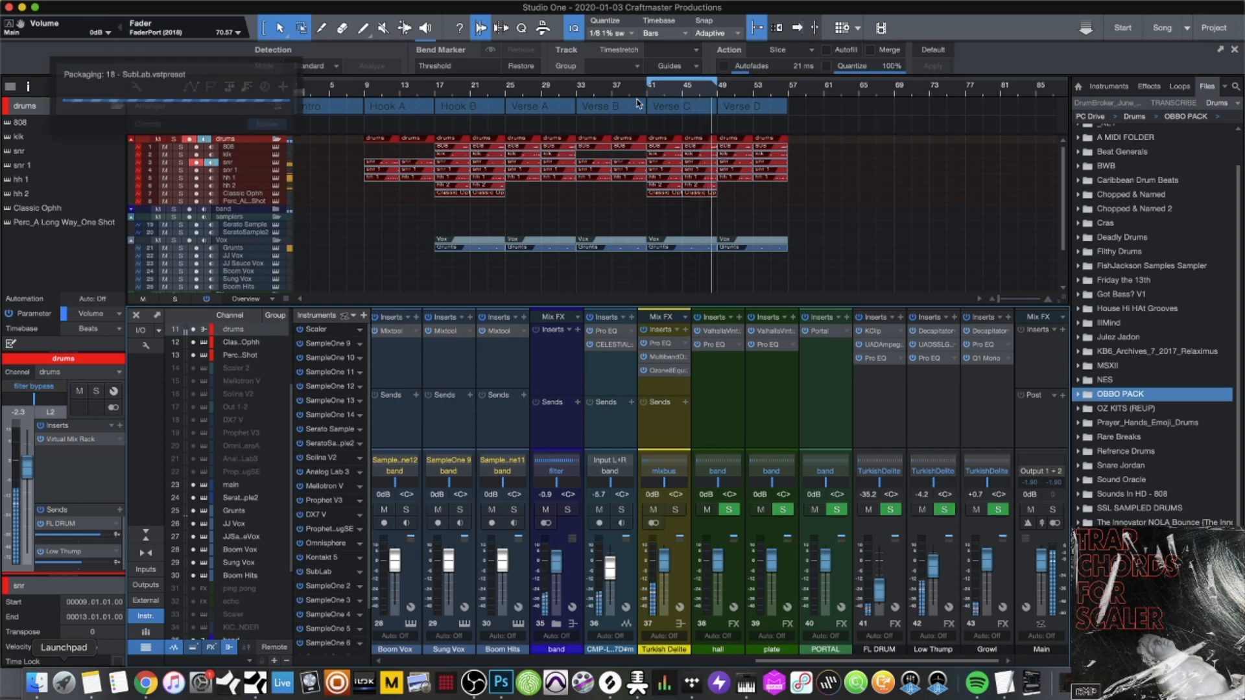
# Compare the Verse C loop with the Turkish Delite bus muted and unmuted, and stop playback
pyautogui.click(648, 98)
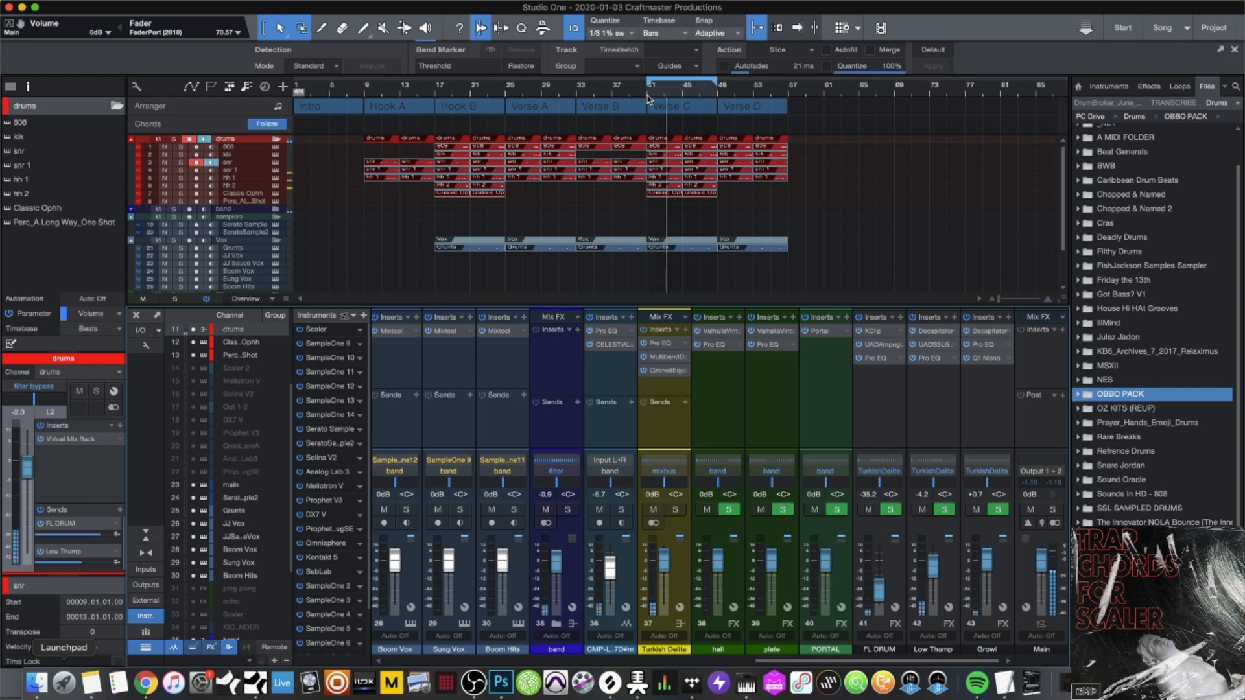
pyautogui.click(1004, 509)
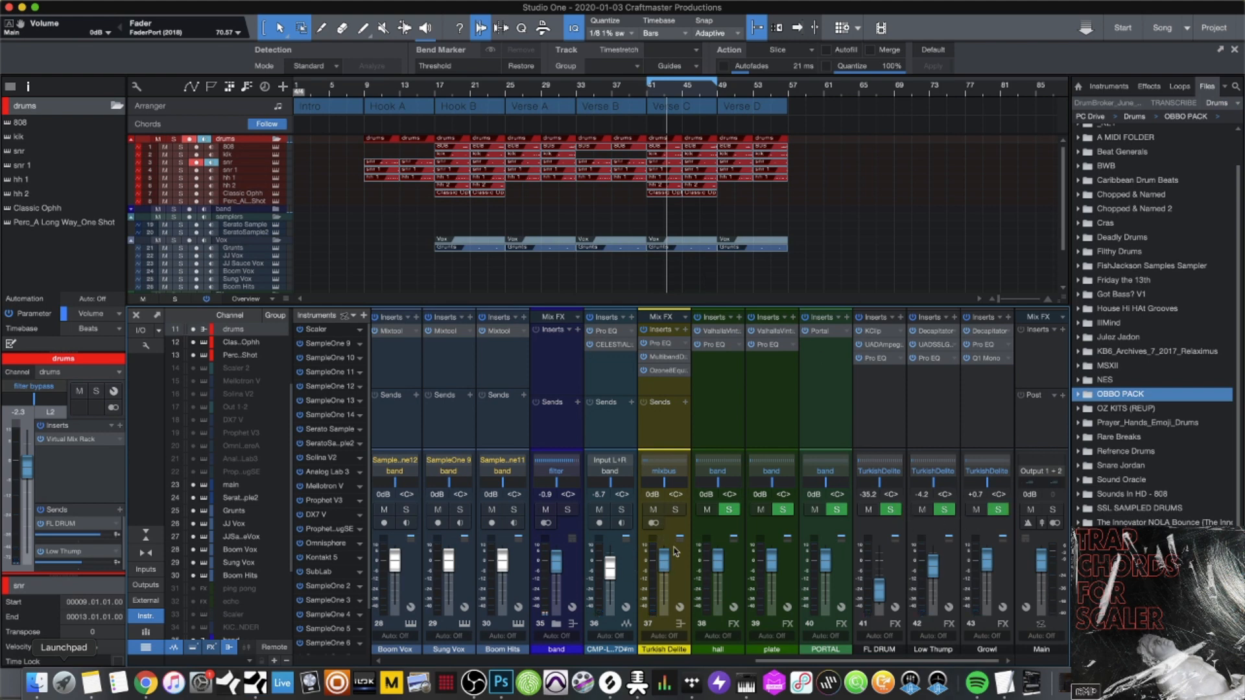
pyautogui.click(680, 593)
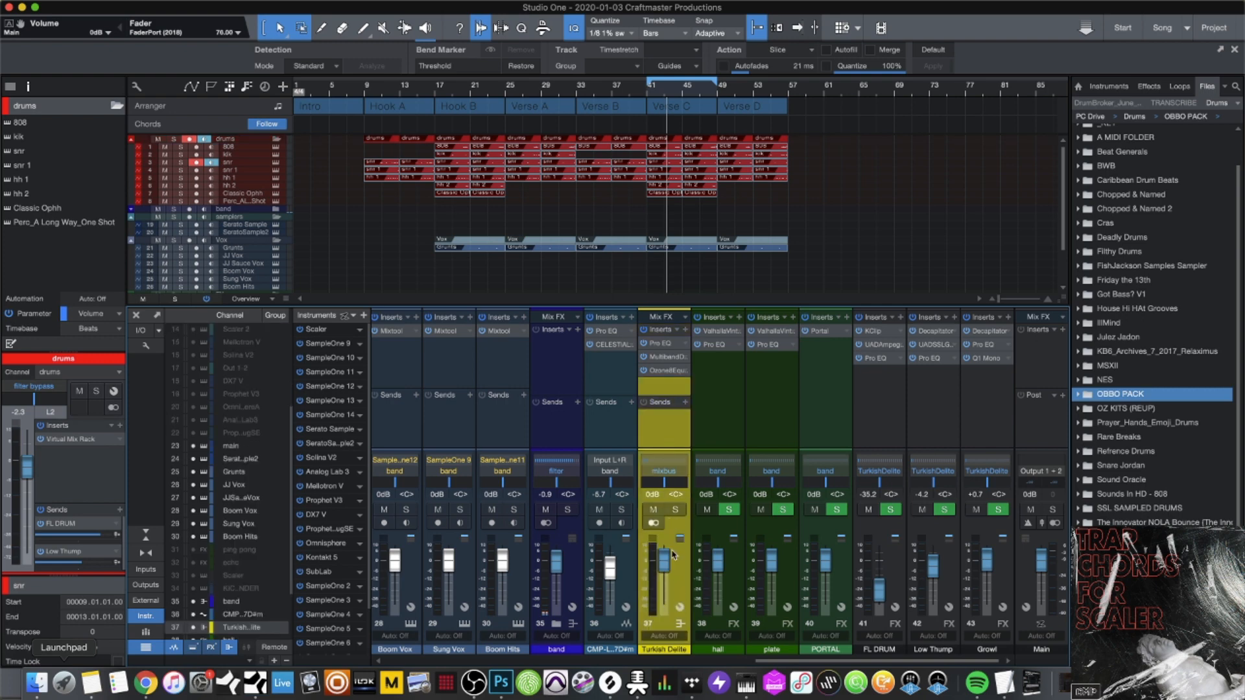
pyautogui.click(653, 510)
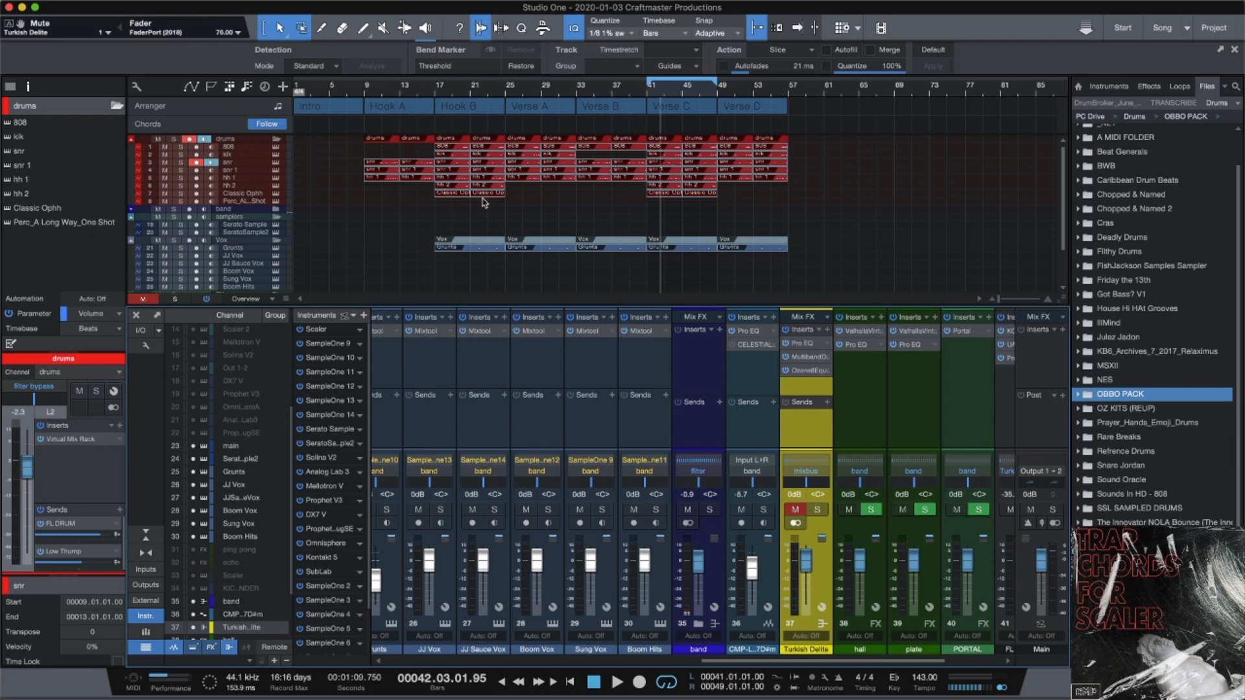
pyautogui.press('space')
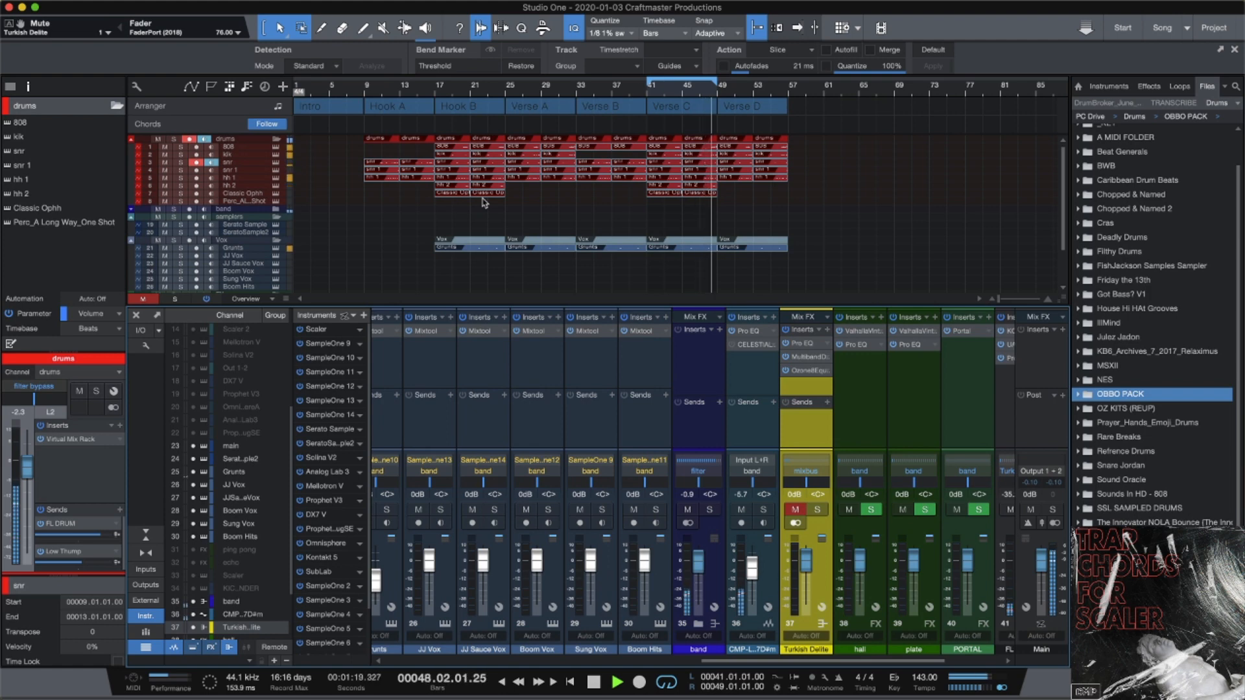
pyautogui.press('m')
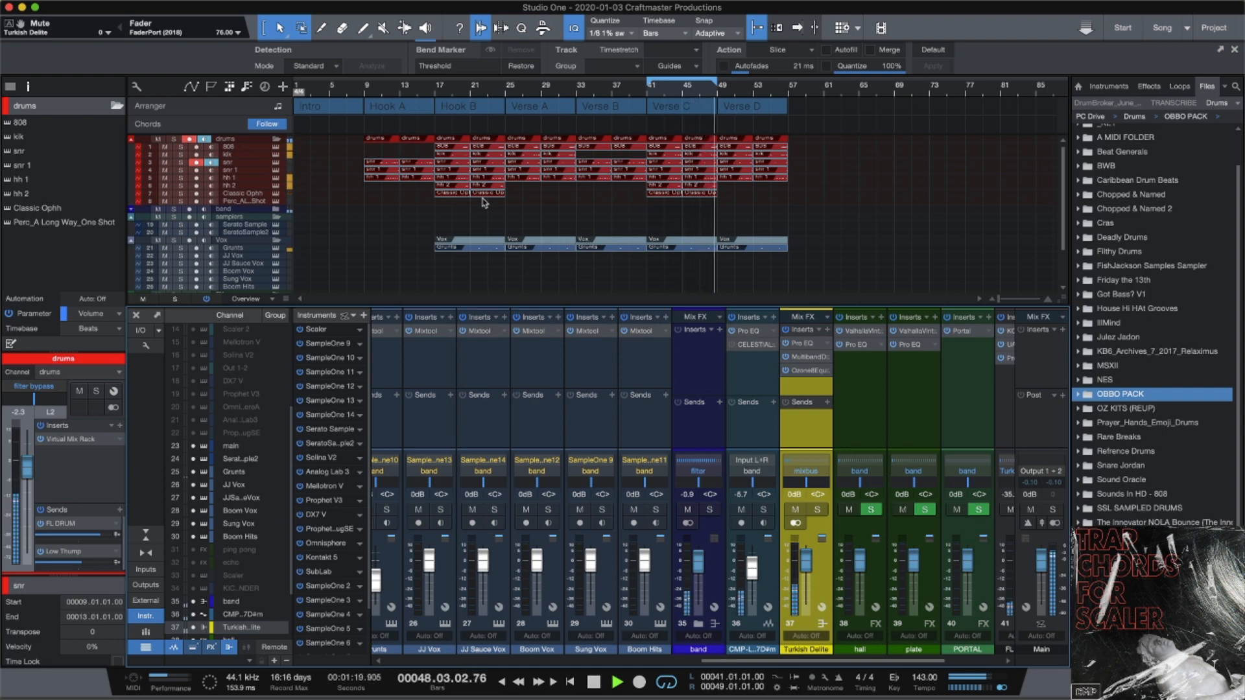
pyautogui.press('space')
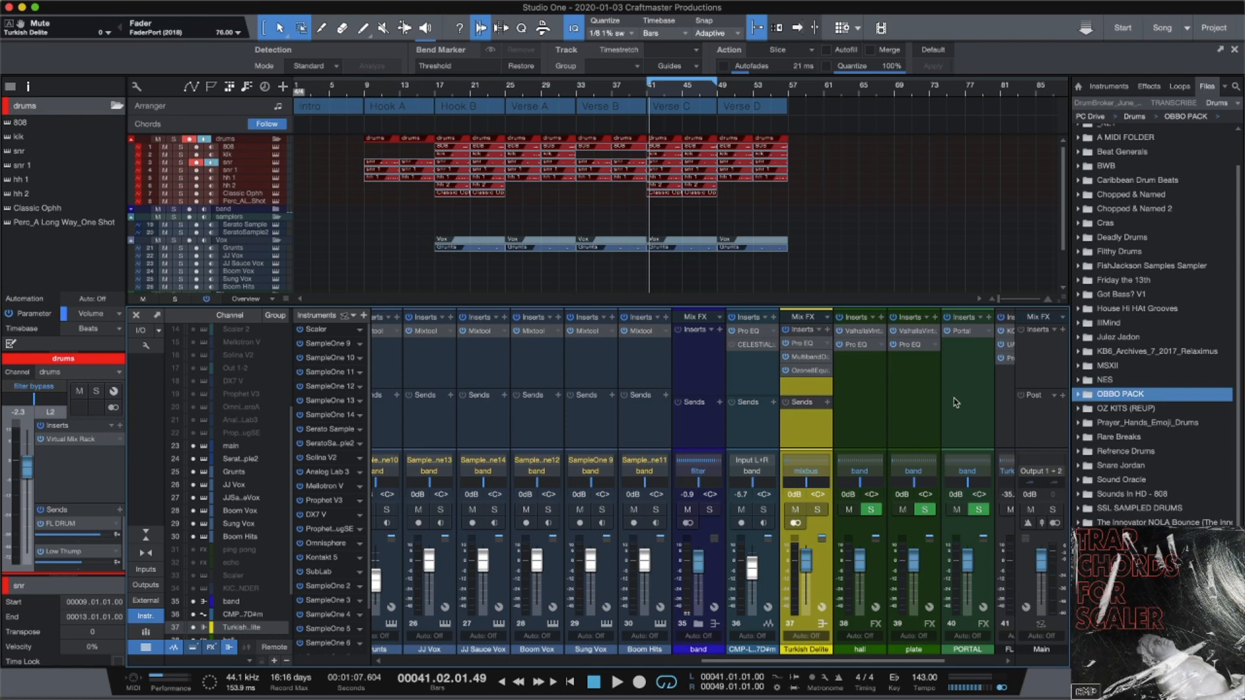
# Open the FL DRUM channel's KClip insert in trial mode and play the loop to examine its clipping
pyautogui.hscroll(3, 955, 402)
pyautogui.hscroll(1, 954, 402)
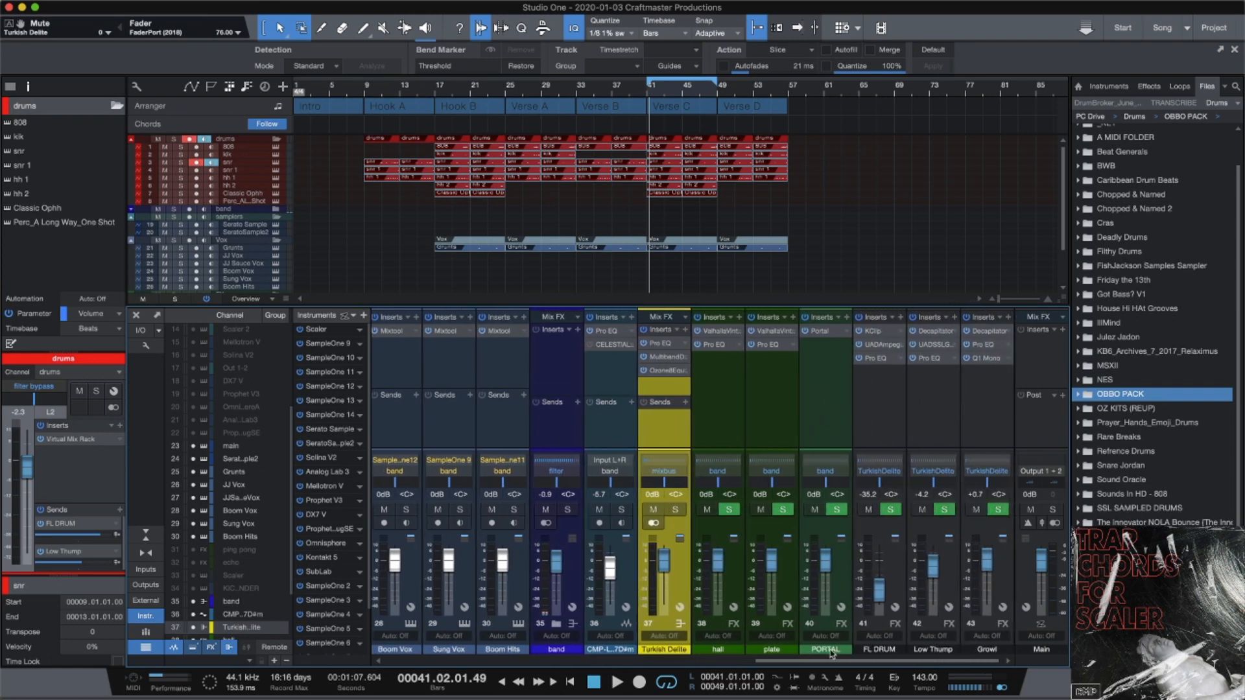
pyautogui.click(894, 336)
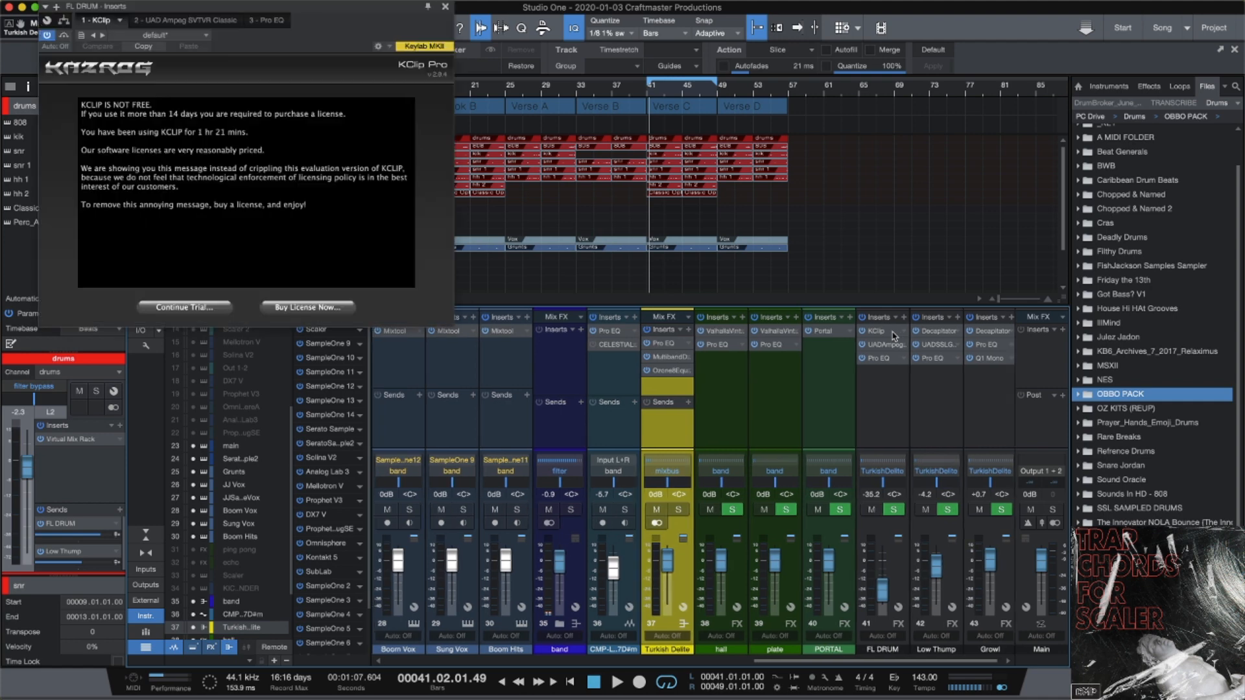
pyautogui.click(184, 308)
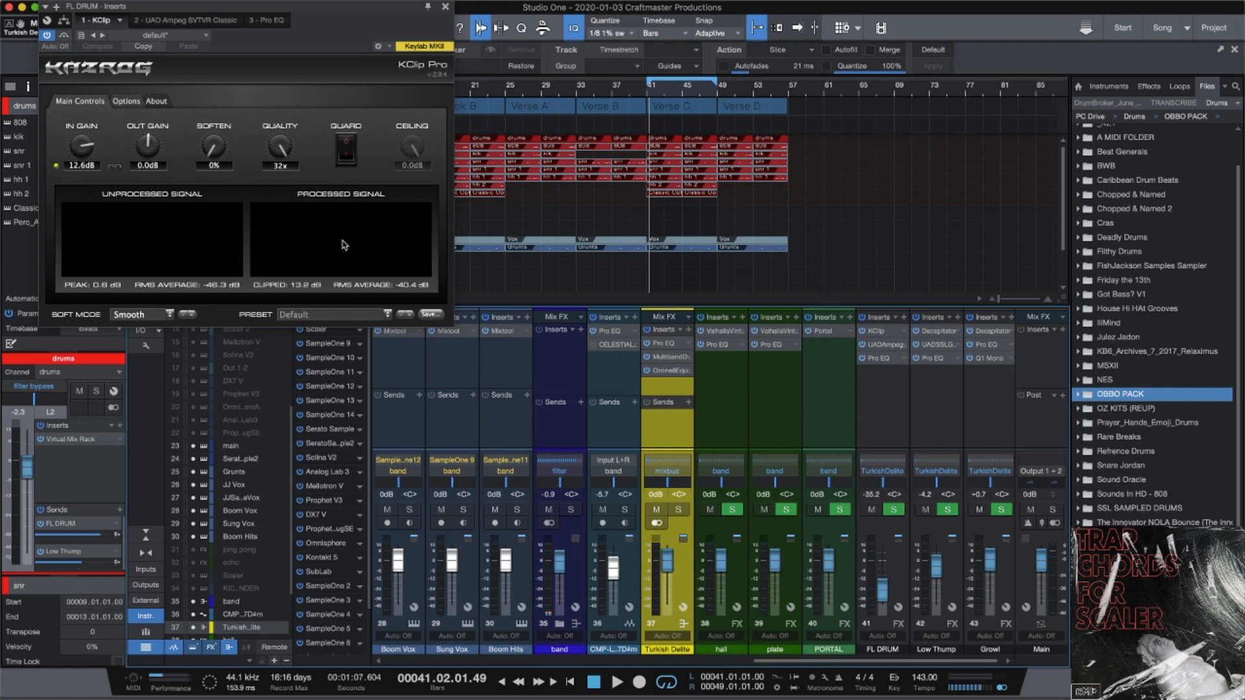
pyautogui.press('space')
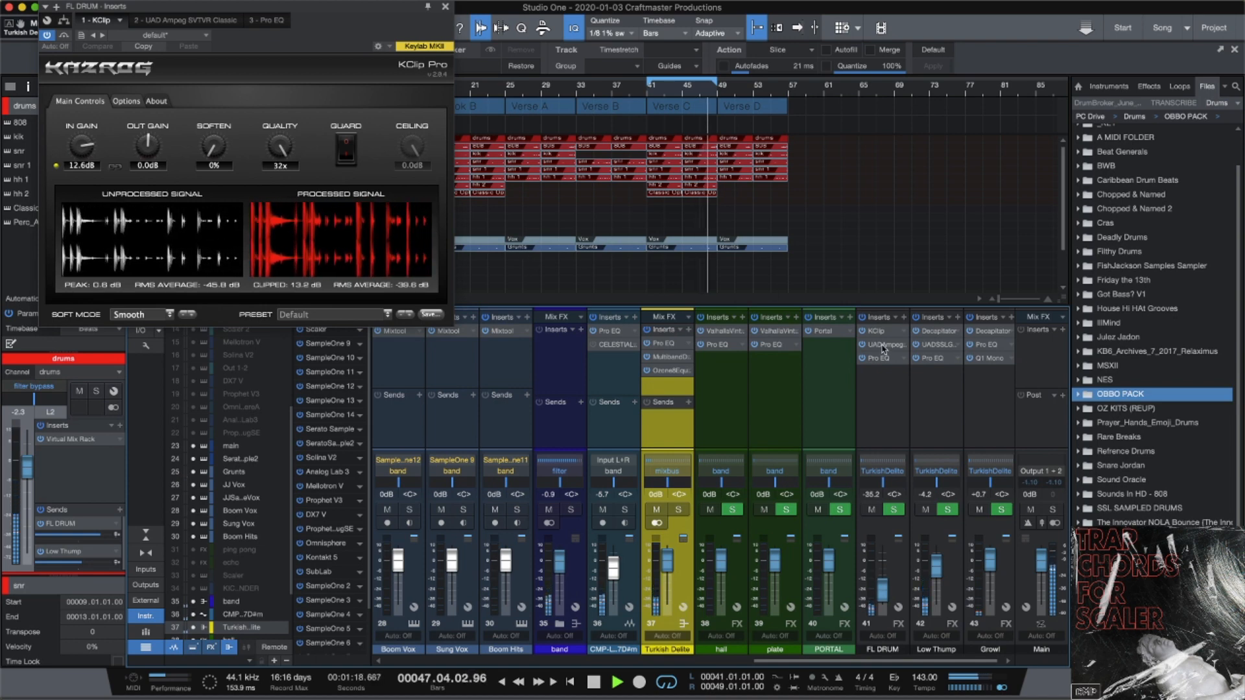
# Inspect the FL DRUM channel's UAD Ampeg SVTVR Classic and Pro EQ inserts, stopping playback along the way
pyautogui.hscroll(-1, 883, 348)
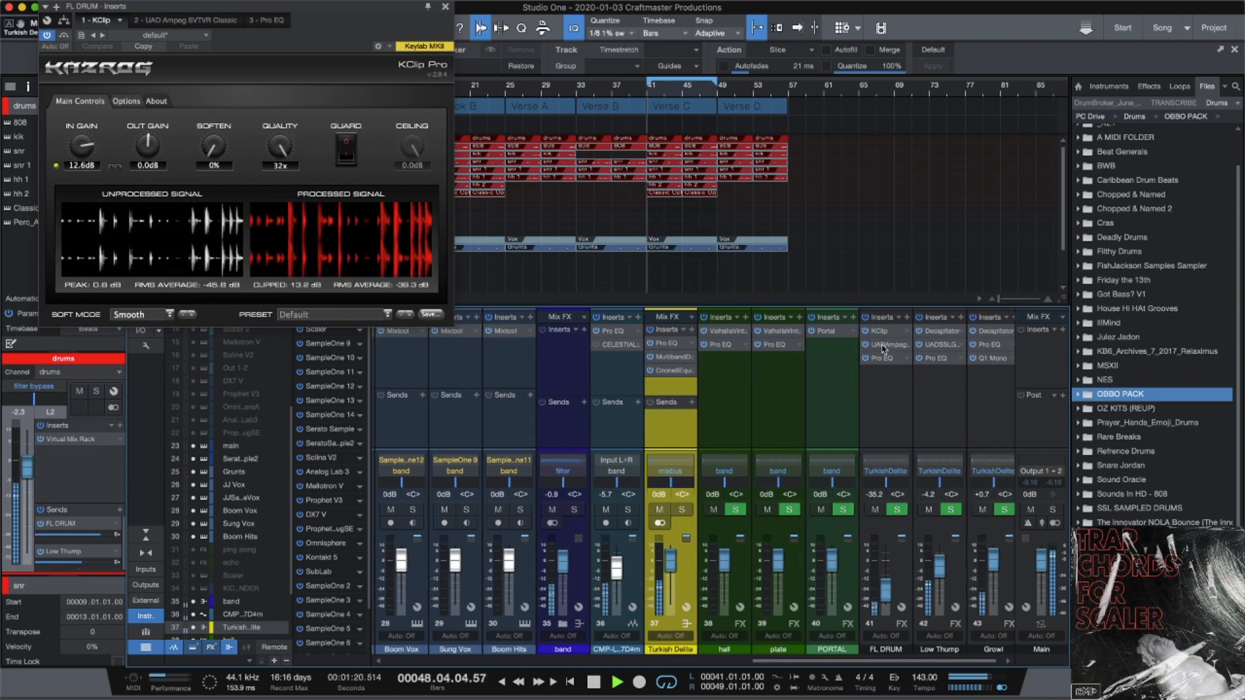
pyautogui.click(883, 347)
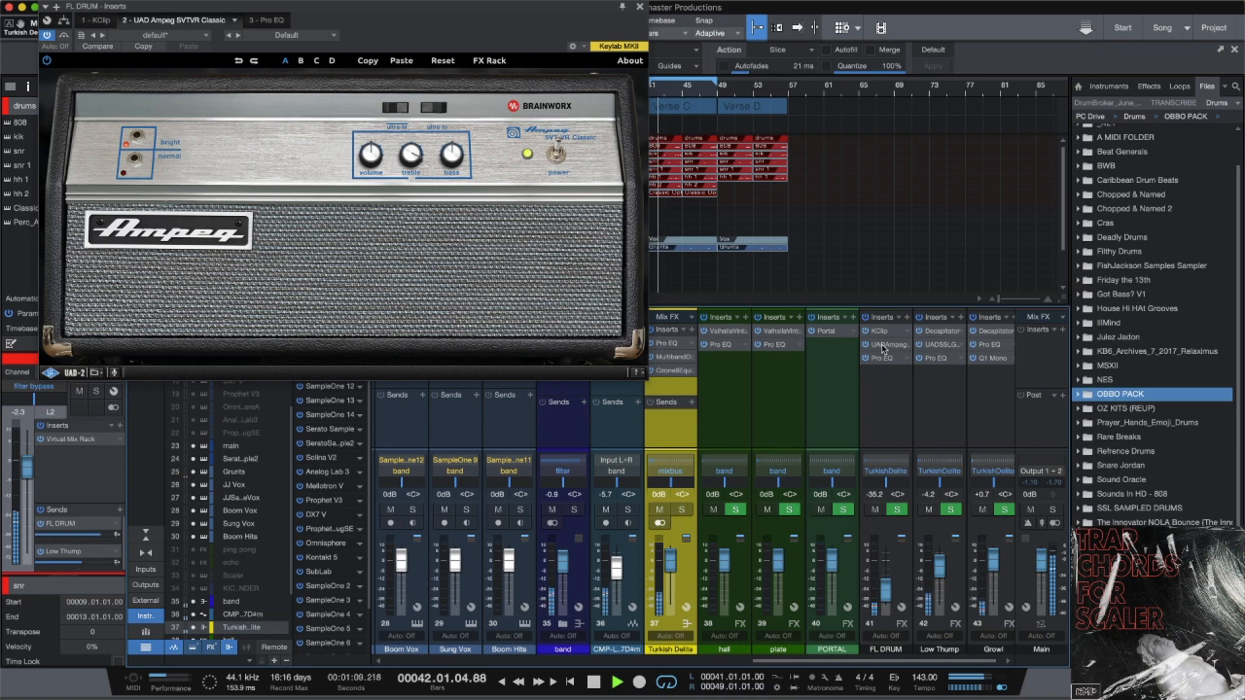
pyautogui.press('space')
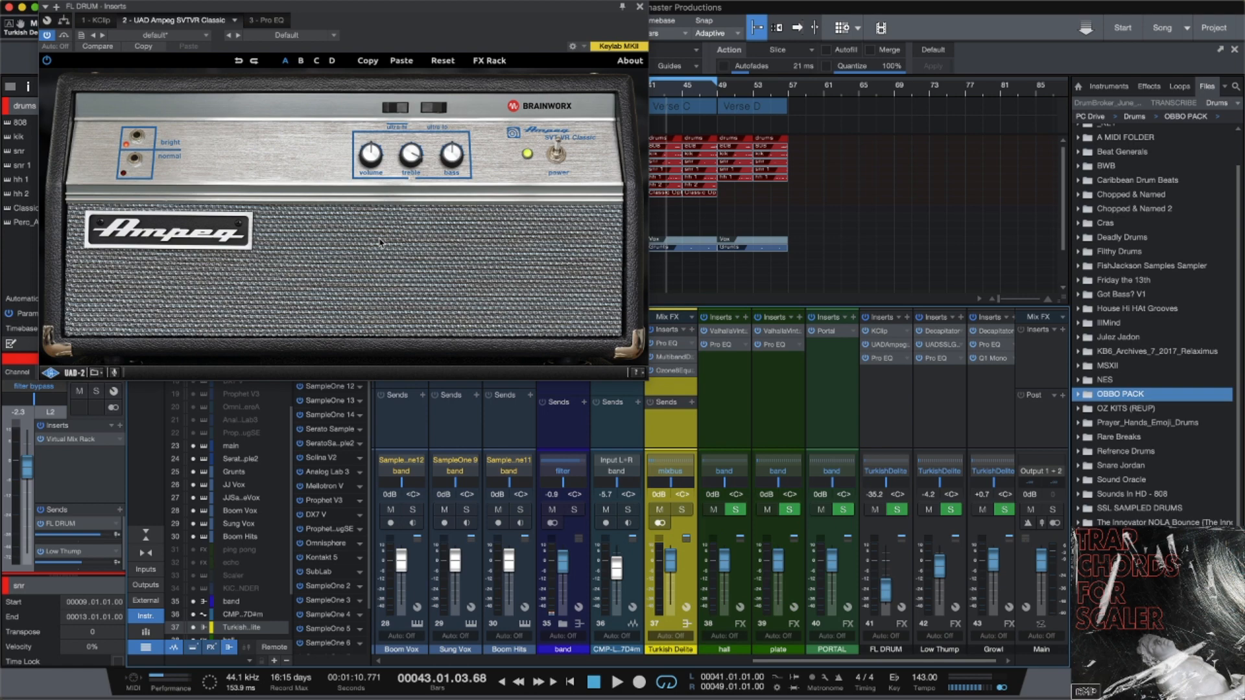
pyautogui.click(882, 358)
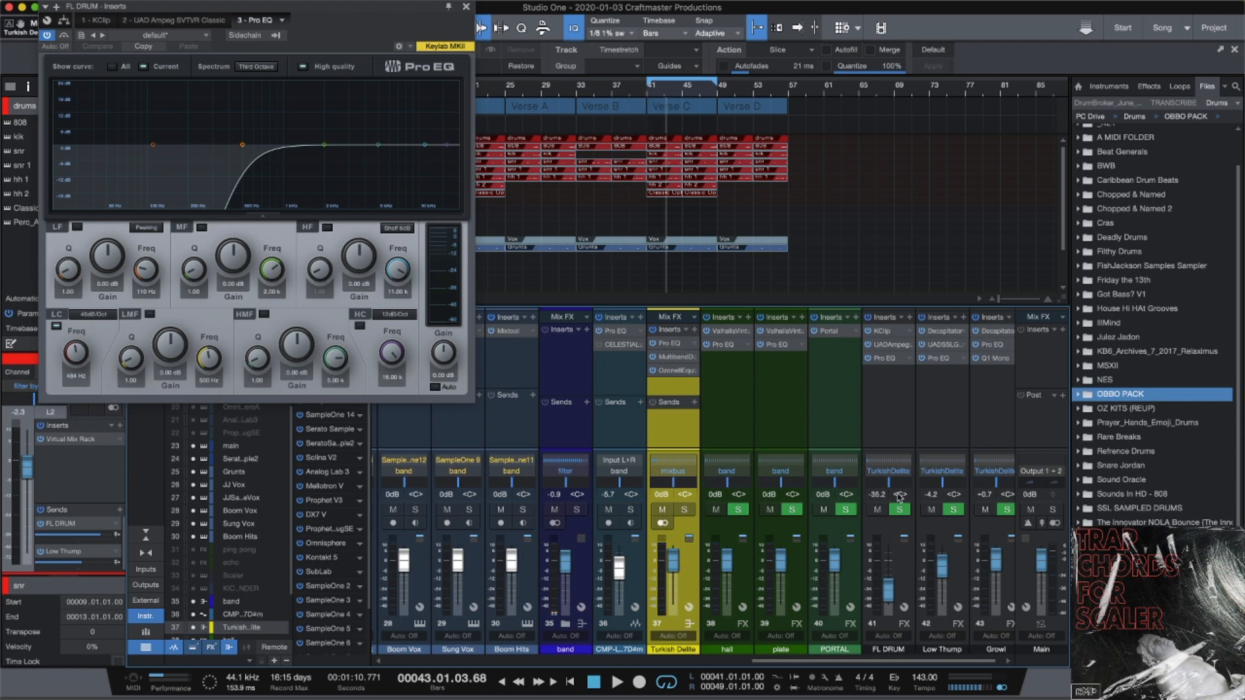
# Mute the FL DRUM effect channel and start playback of the loop from bar 41
pyautogui.click(877, 510)
pyautogui.press('space')
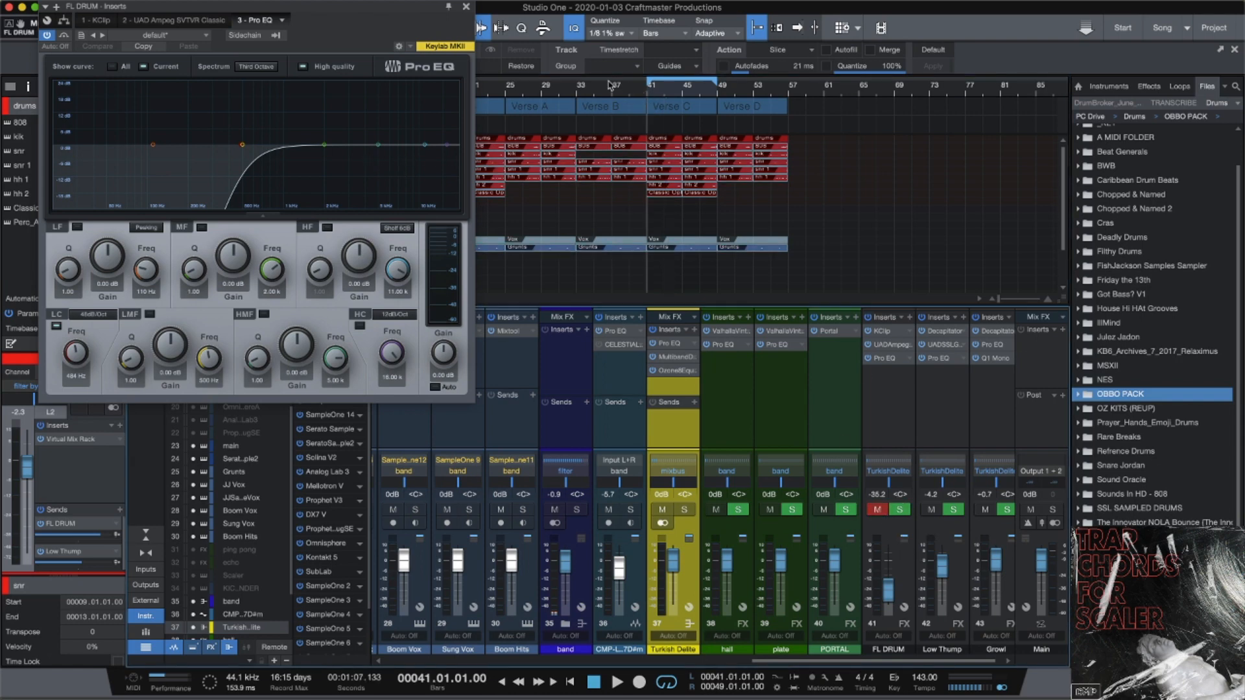
# Compare the Verse C loop with the FL DRUM channel unmuted and muted, leave it unmuted, stop playback and save the song
pyautogui.press('space')
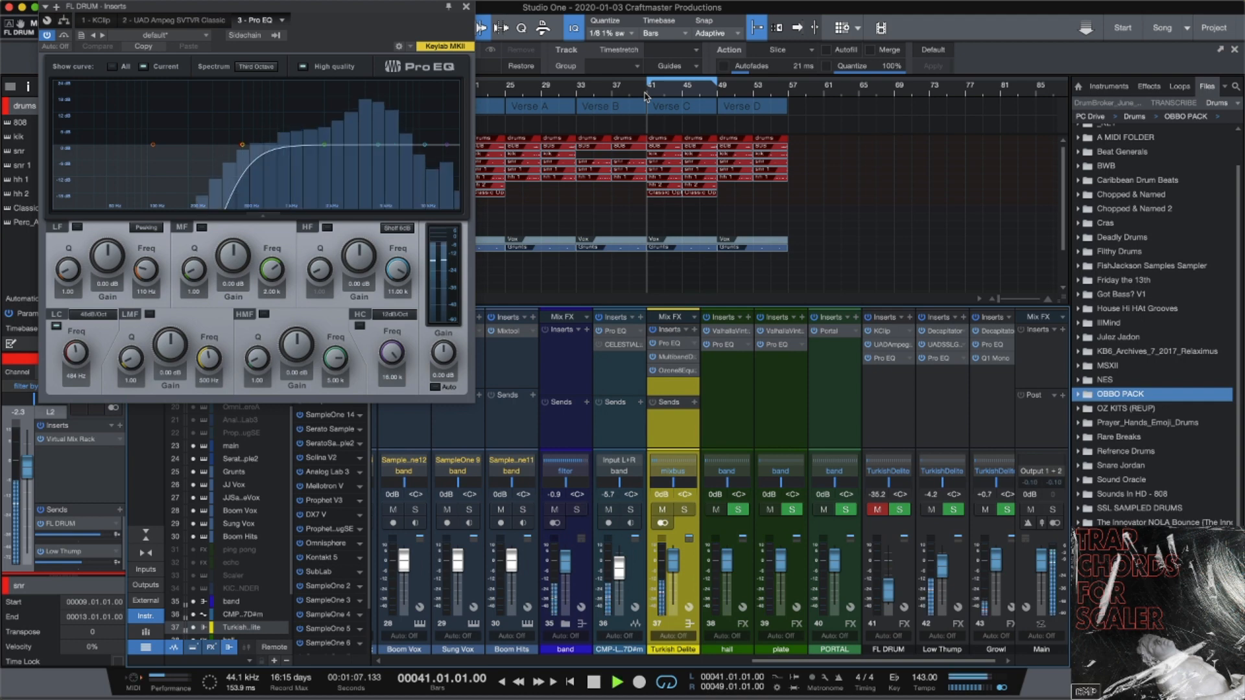
pyautogui.click(878, 510)
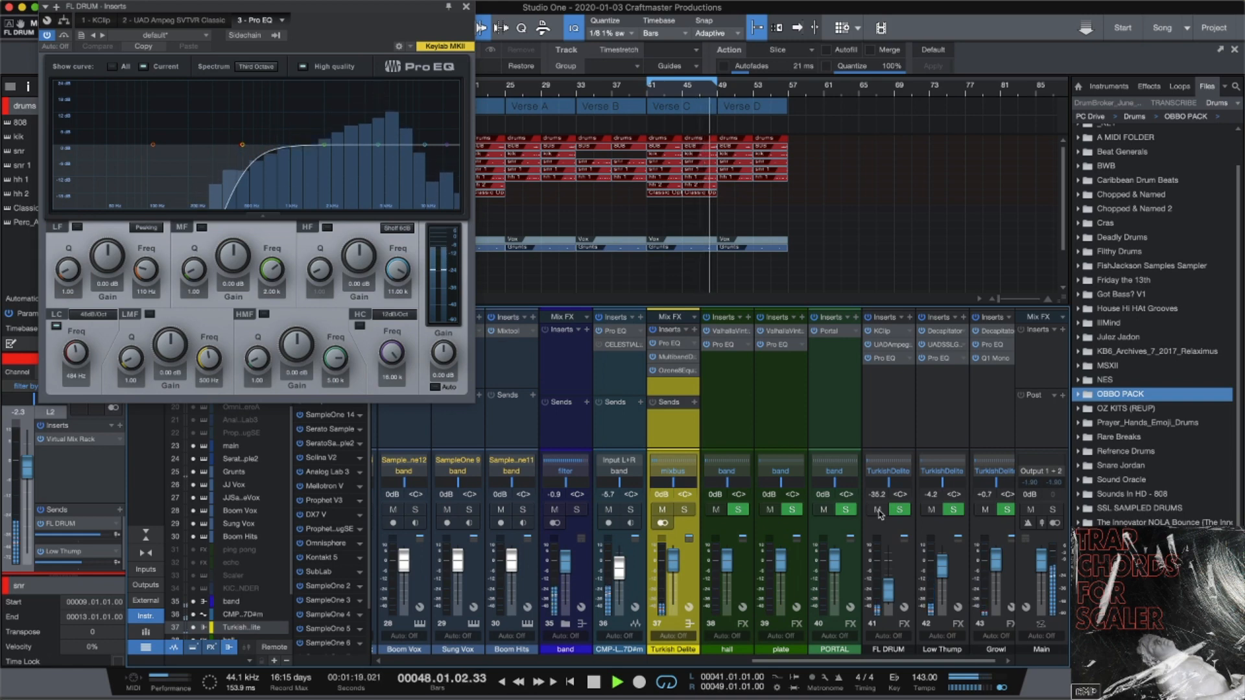
pyautogui.click(878, 511)
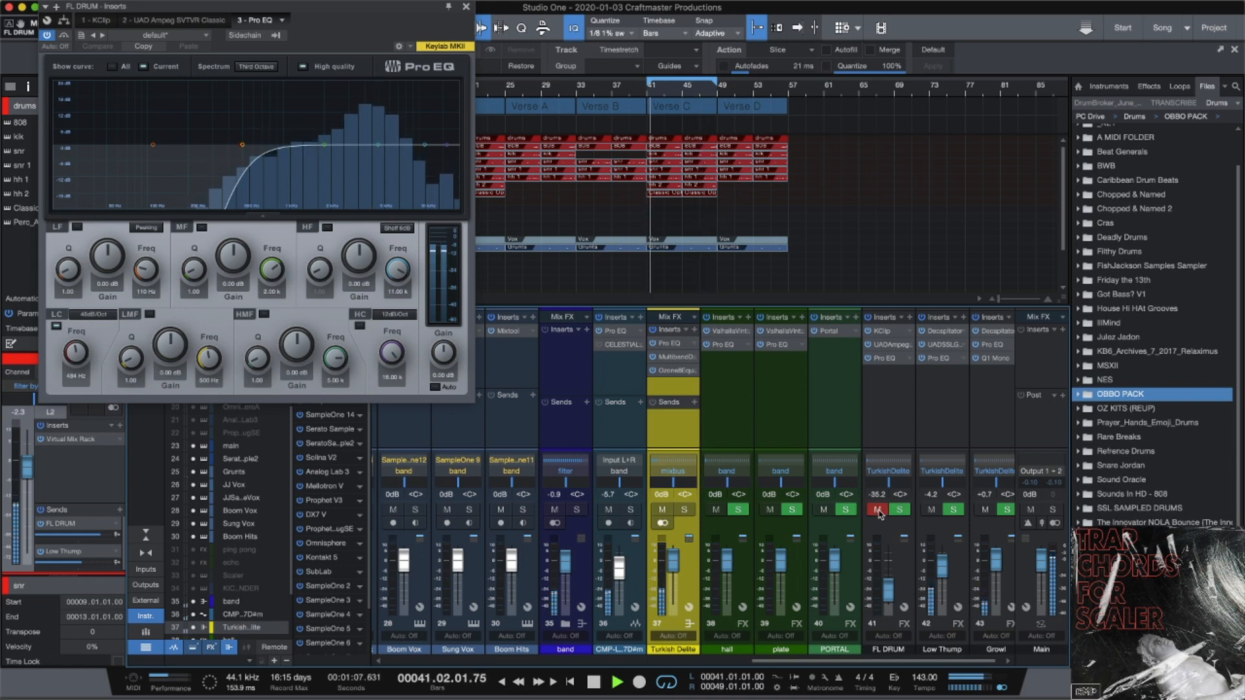
pyautogui.click(878, 510)
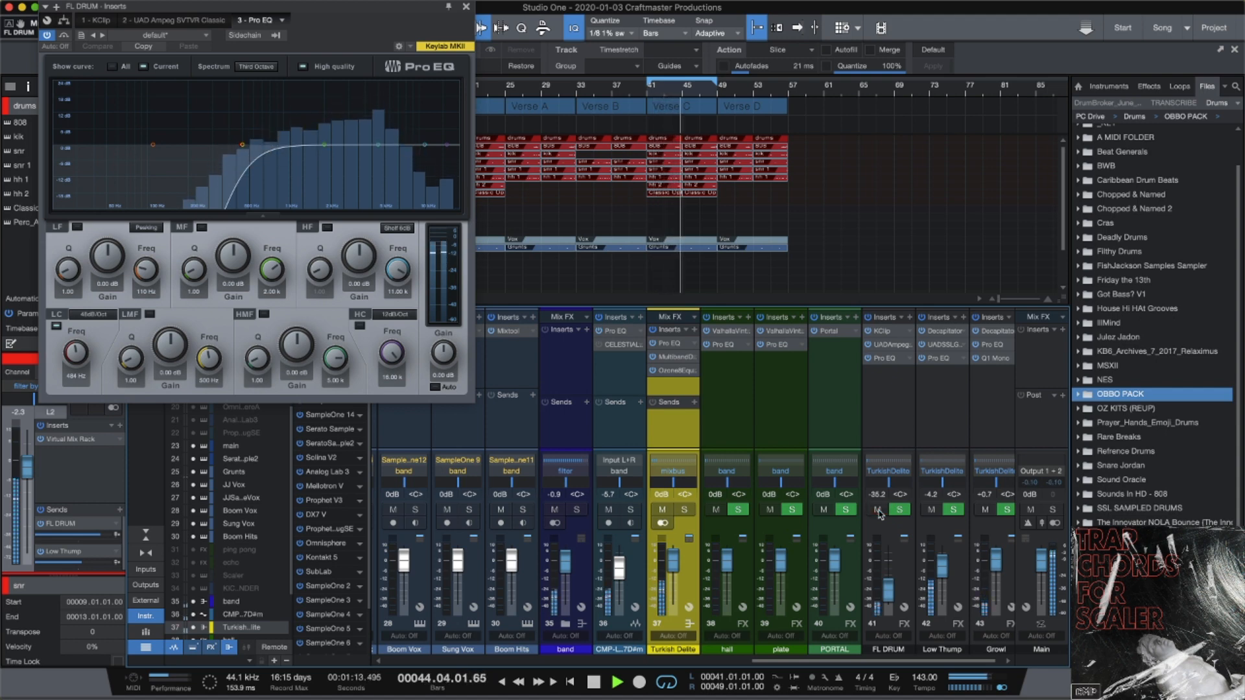
pyautogui.press('space')
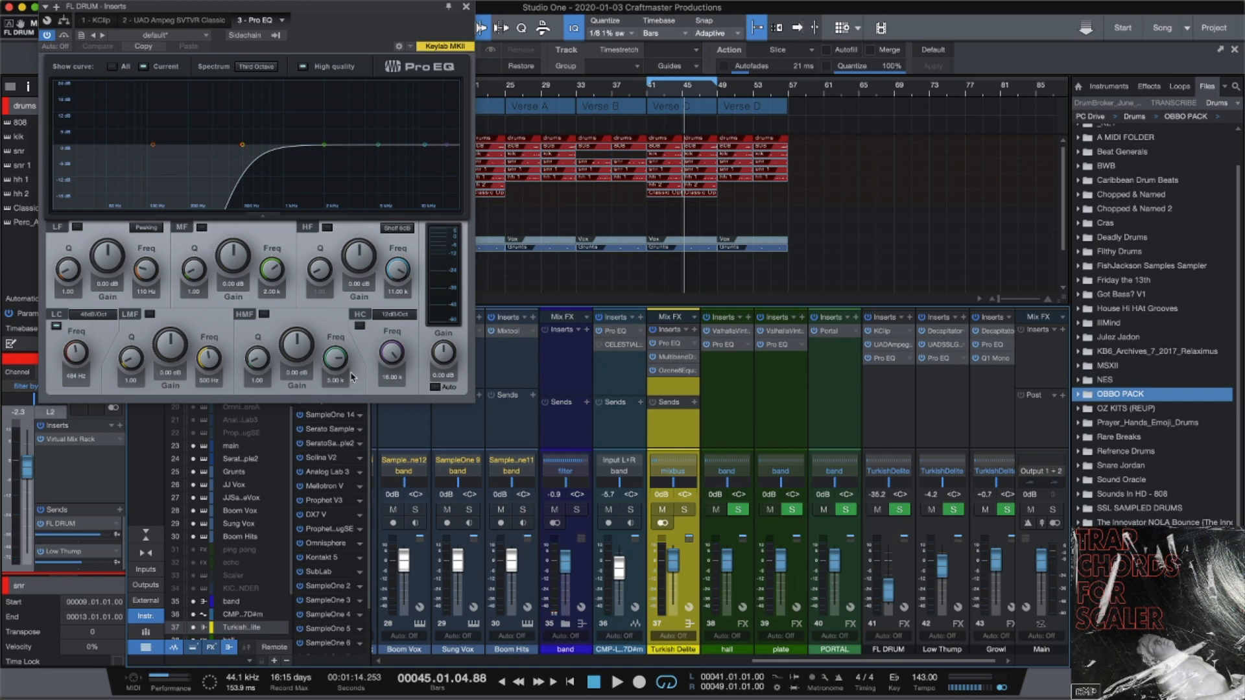
pyautogui.hotkey('ctrl', 's')
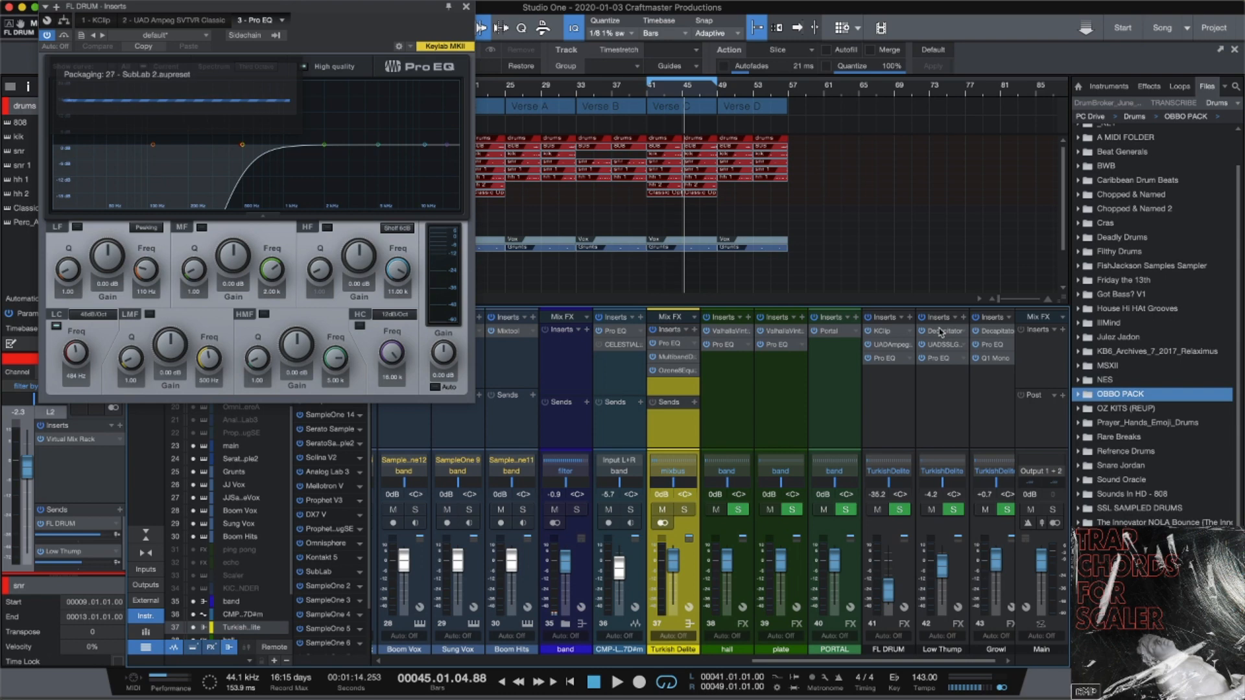
# Inspect the Low Thump channel's Decapitator, UAD SSL G Bus Compressor Legacy and Pro EQ inserts
pyautogui.click(941, 332)
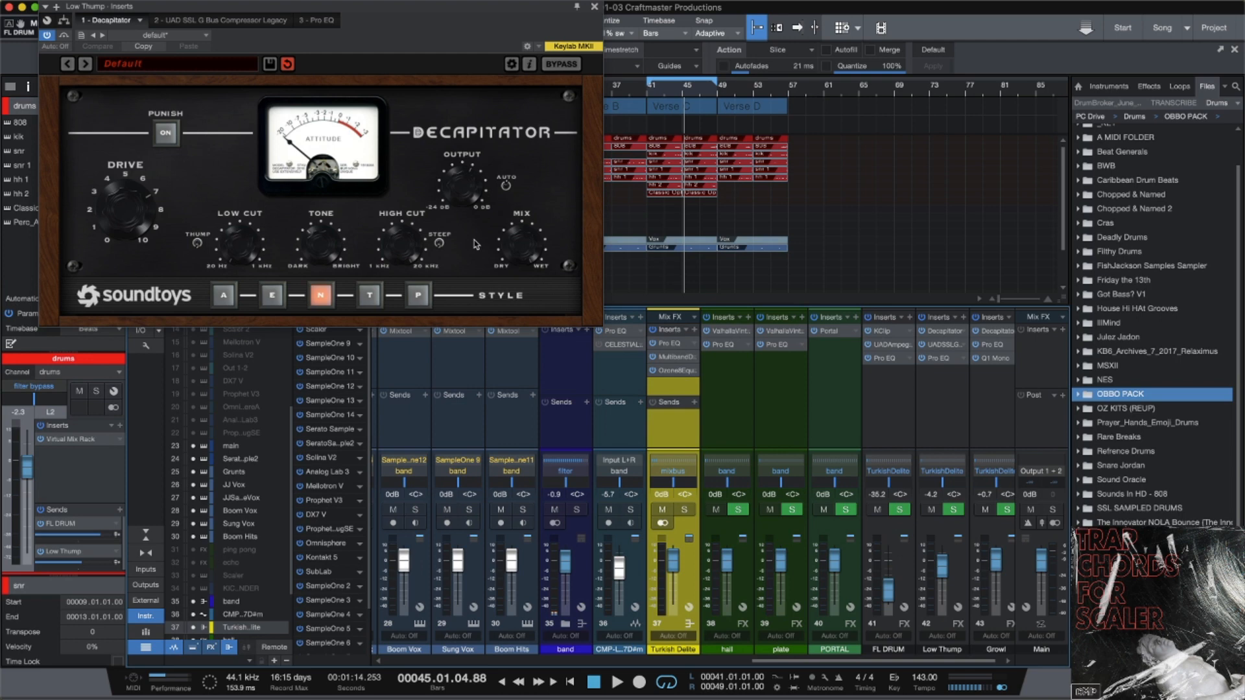
pyautogui.click(936, 346)
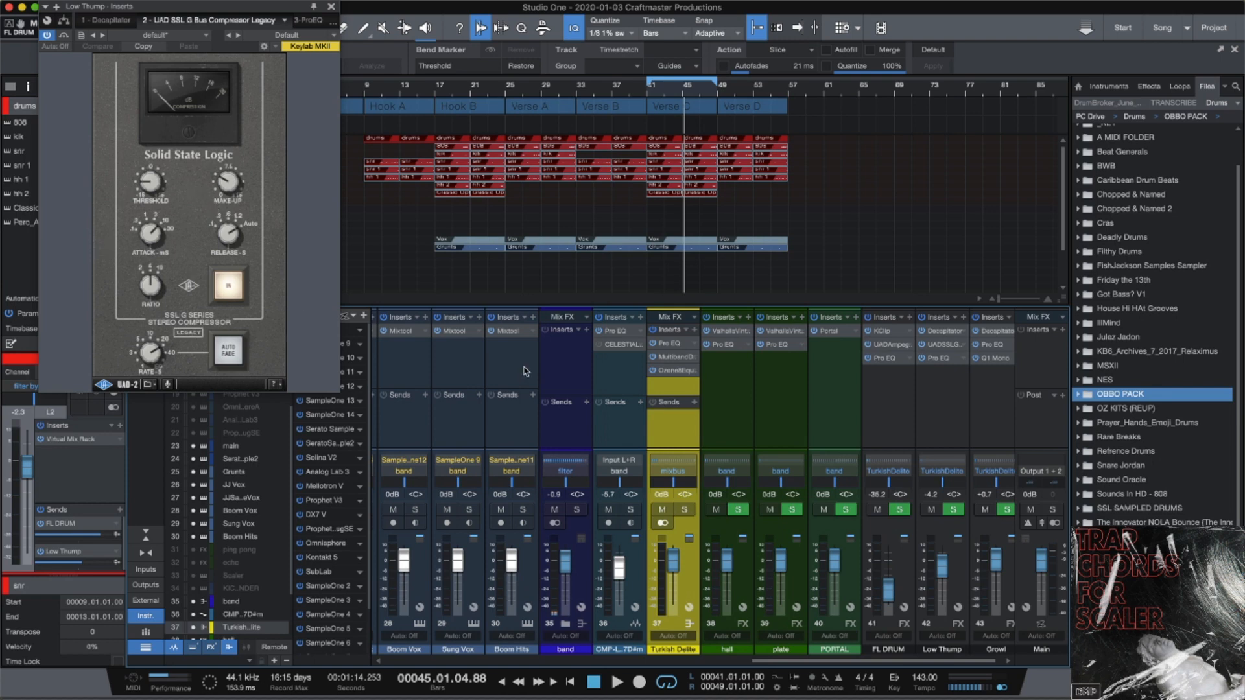
pyautogui.click(939, 358)
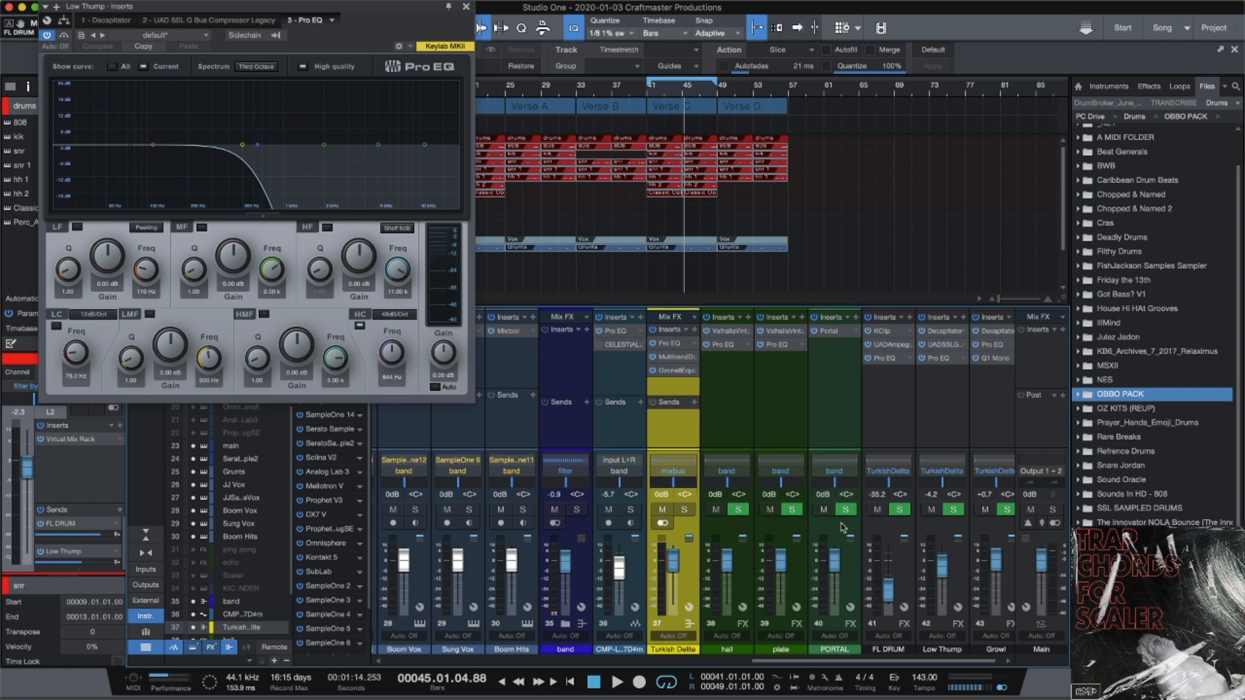
# Play the loop and compare it with the Low Thump channel muted and unmuted, then stop playback
pyautogui.click(930, 510)
pyautogui.press('space')
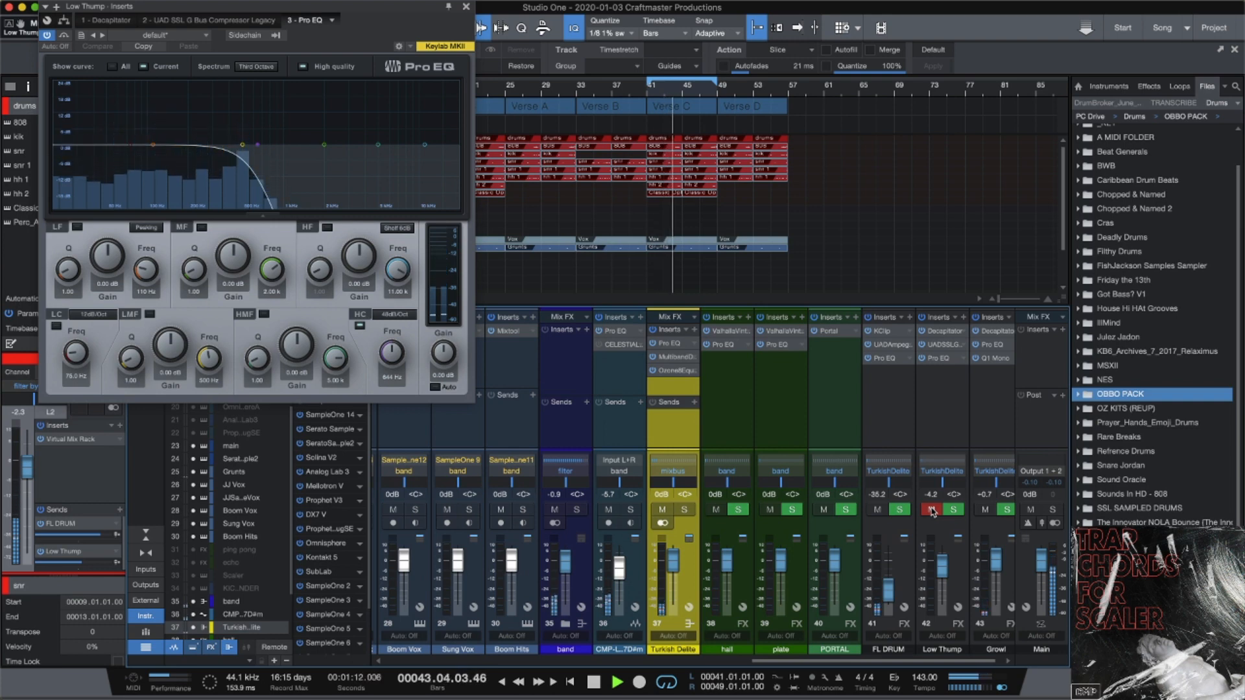
pyautogui.click(931, 509)
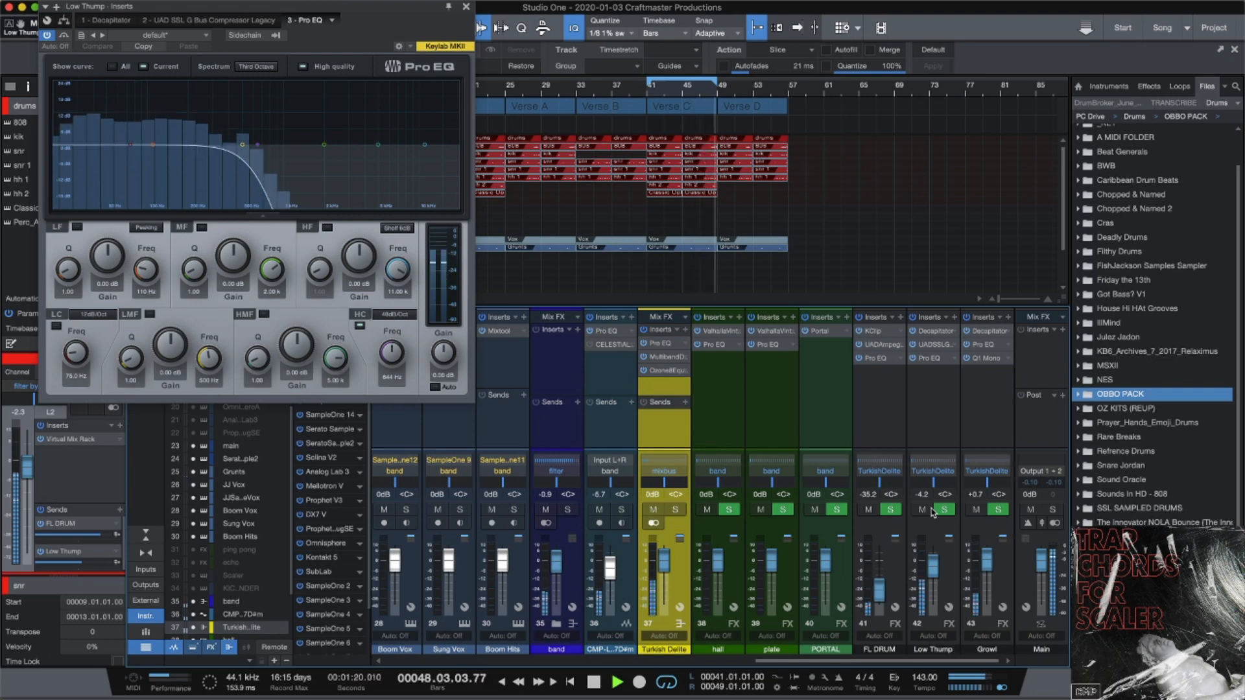
pyautogui.click(930, 511)
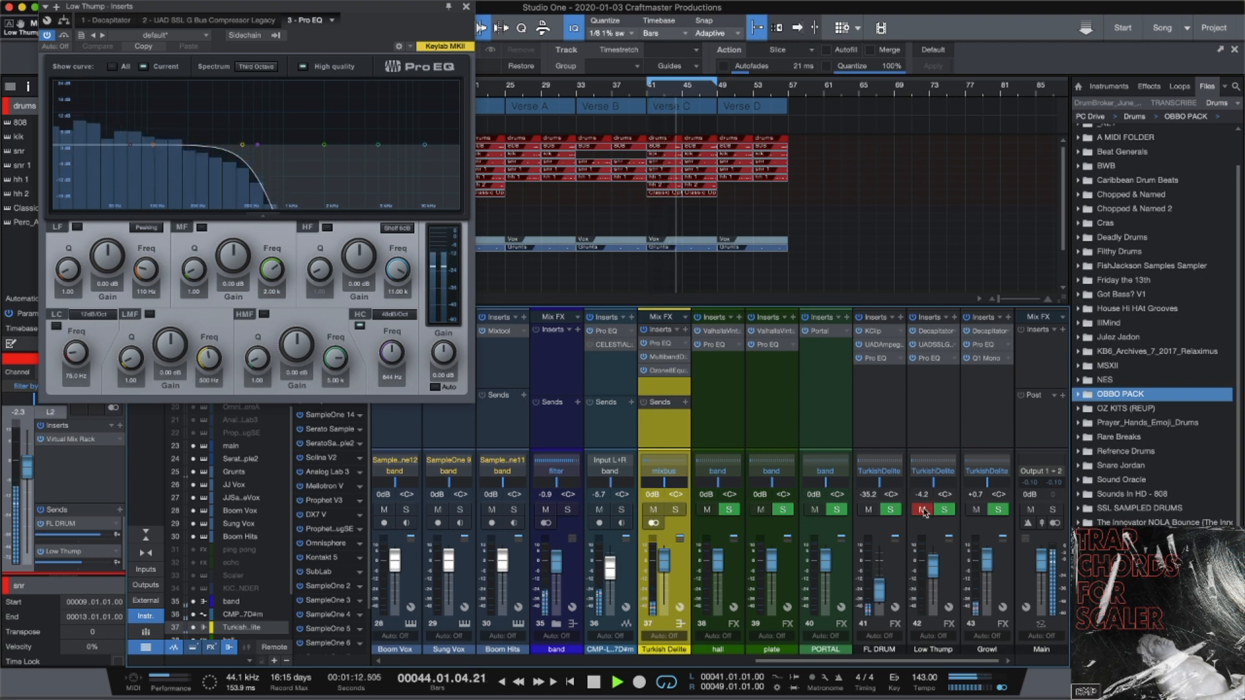
pyautogui.click(923, 511)
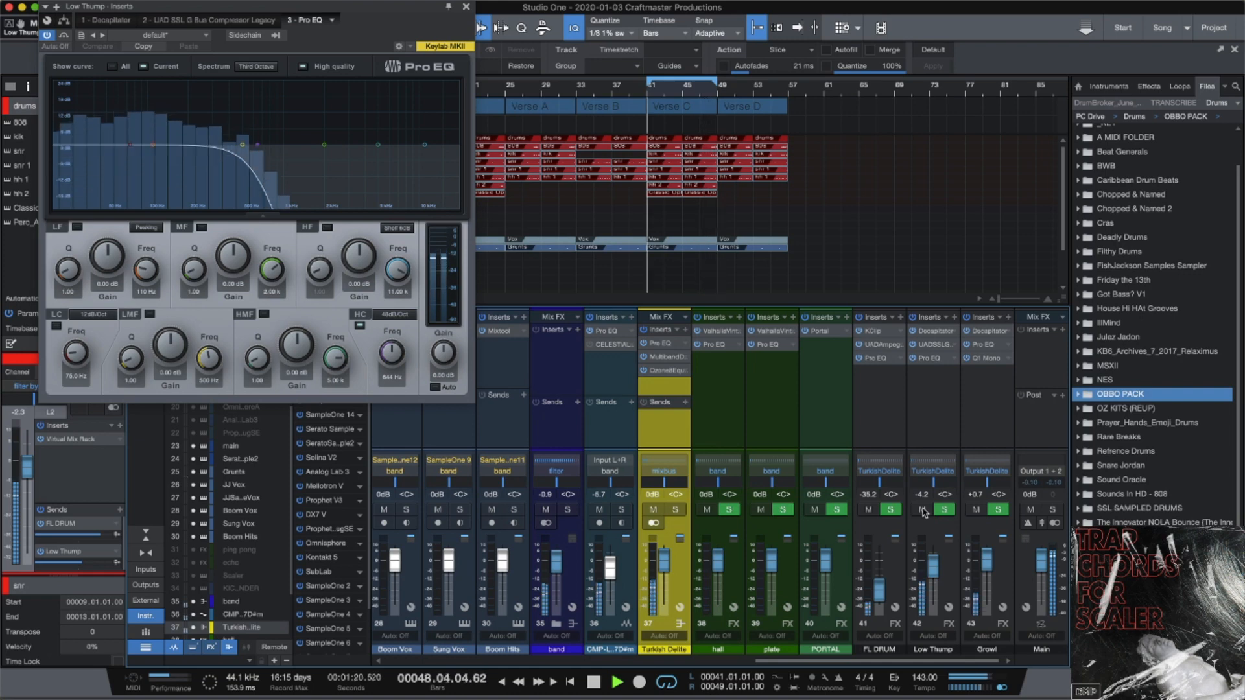
pyautogui.press('space')
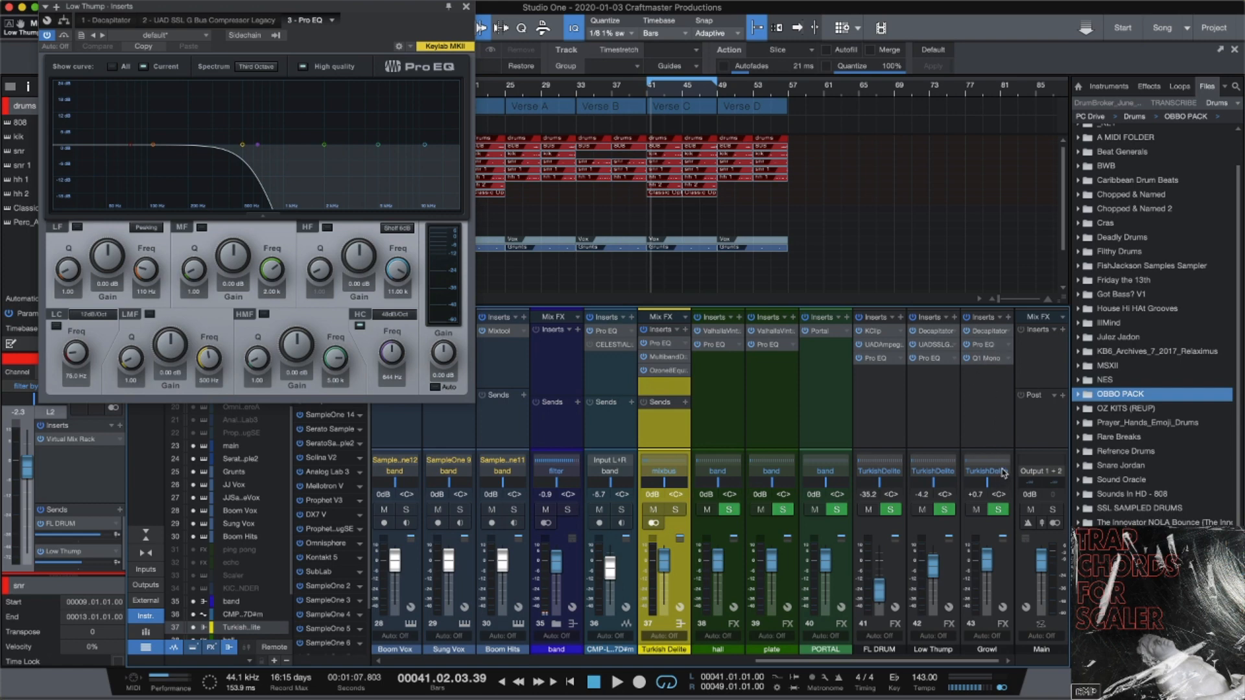
# Enlarge the mixer's fader area and inspect the Growl channel's Decapitator, Pro EQ and Q1 Mono inserts, closing the plug-in window
pyautogui.moveTo(996, 447); pyautogui.dragTo(1005, 387)
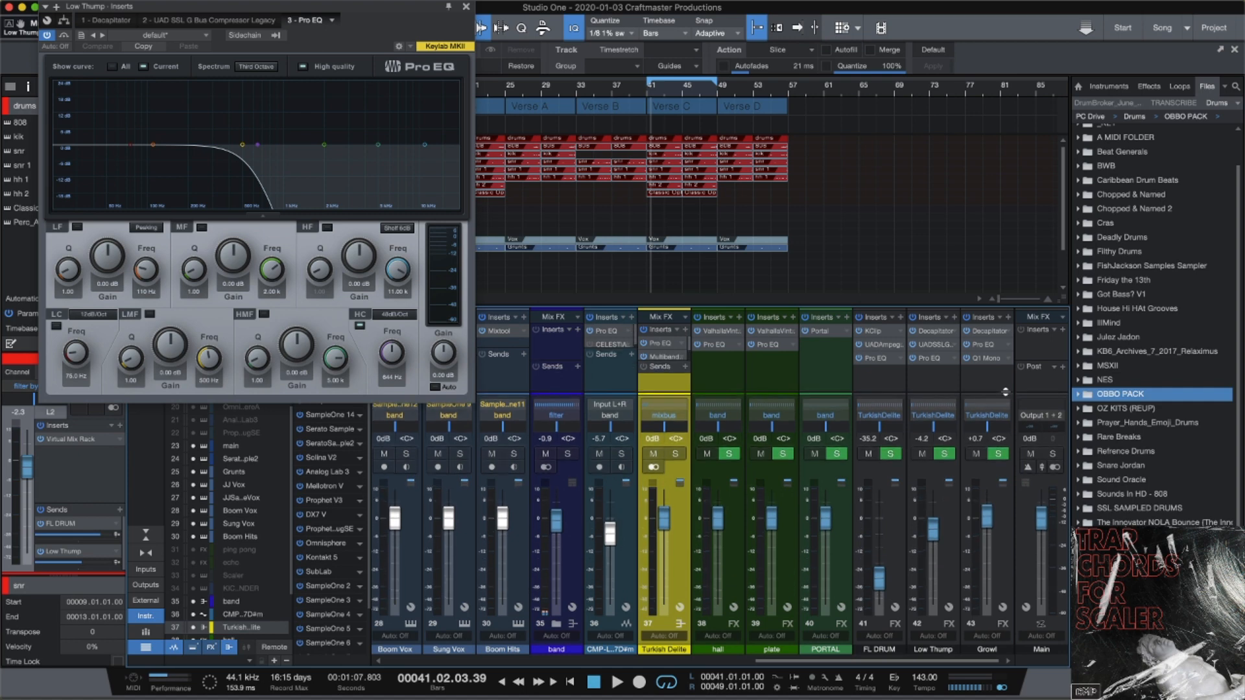
pyautogui.click(988, 331)
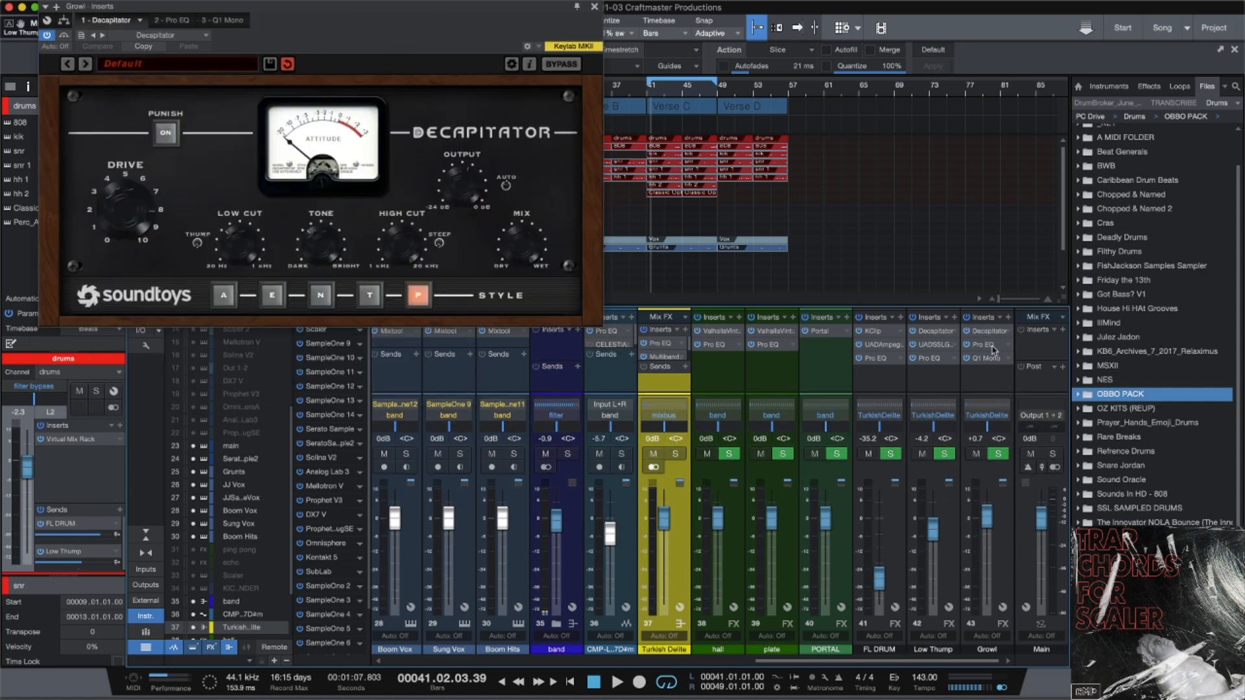
pyautogui.click(990, 347)
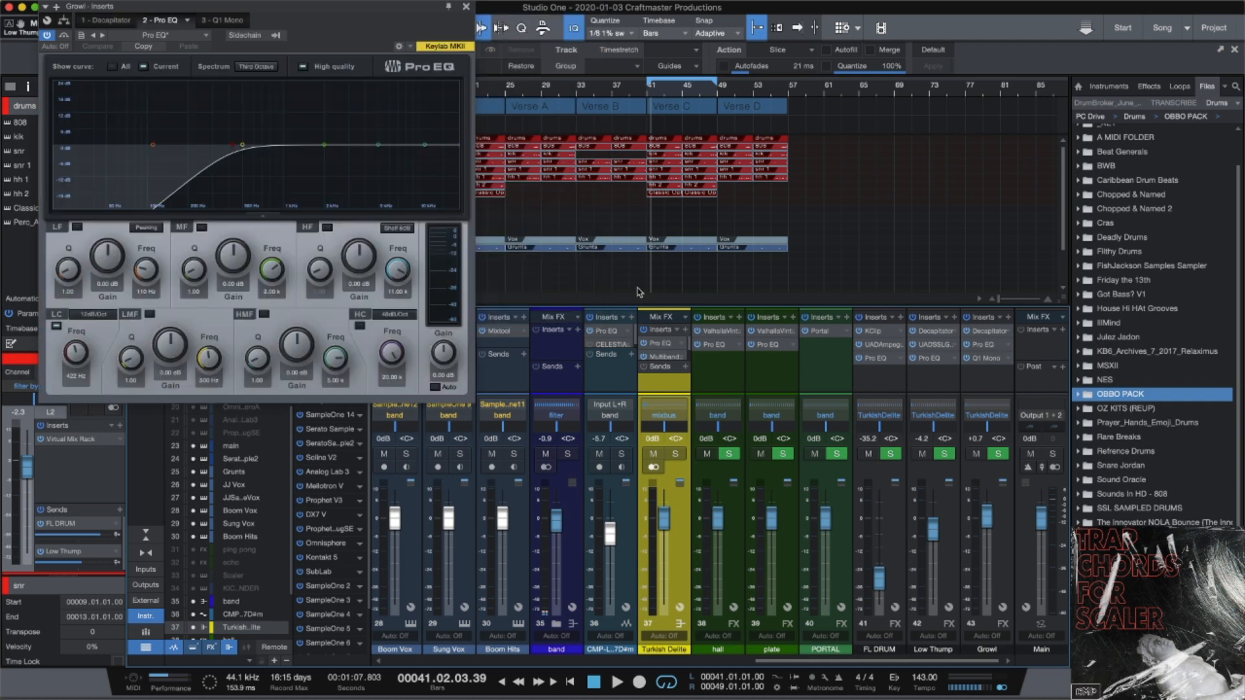
pyautogui.click(985, 358)
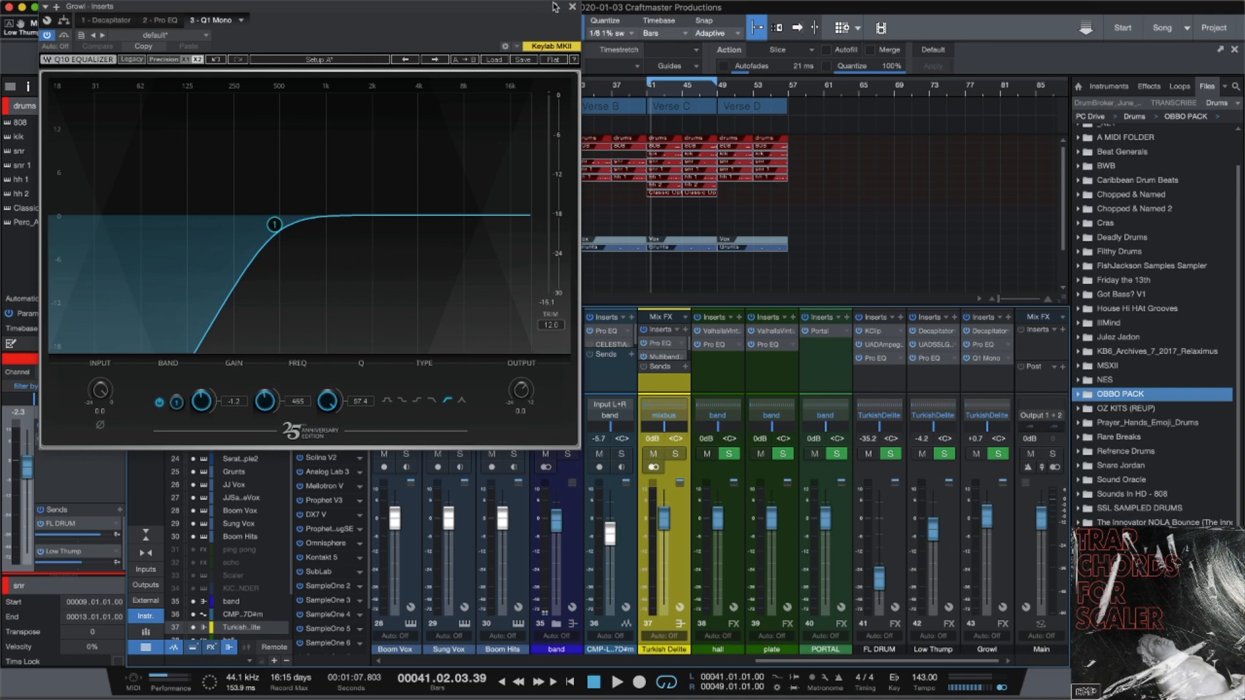
pyautogui.click(572, 8)
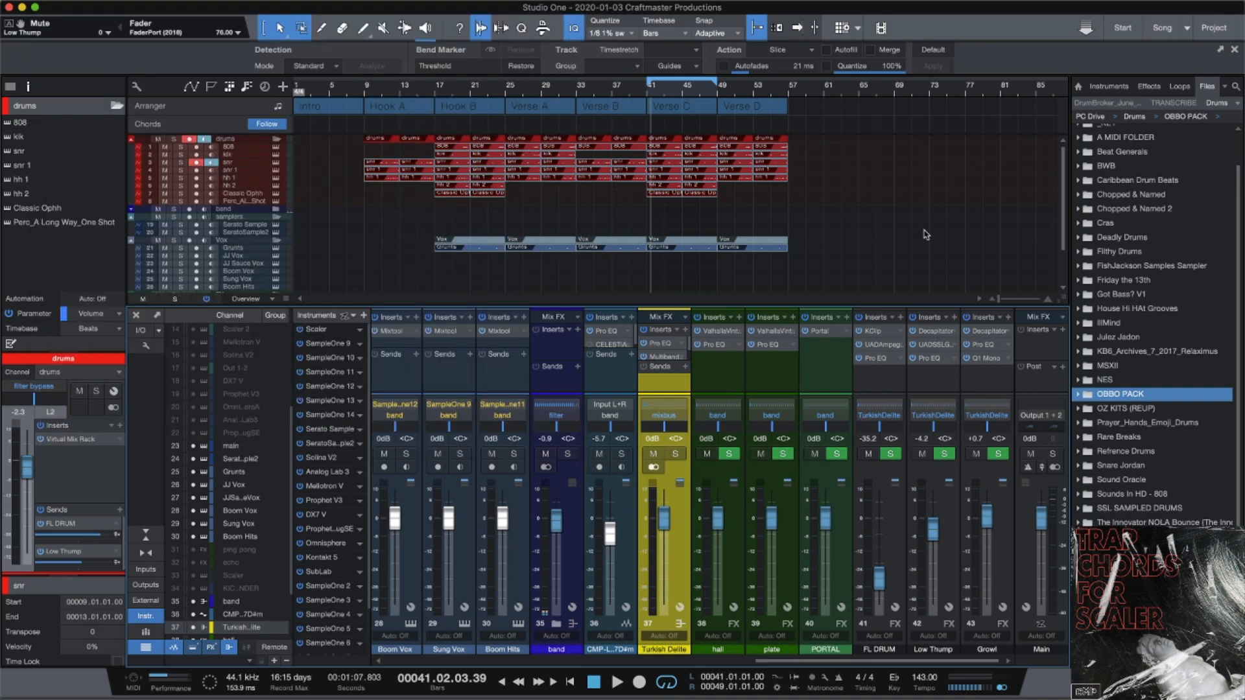
pyautogui.click(989, 331)
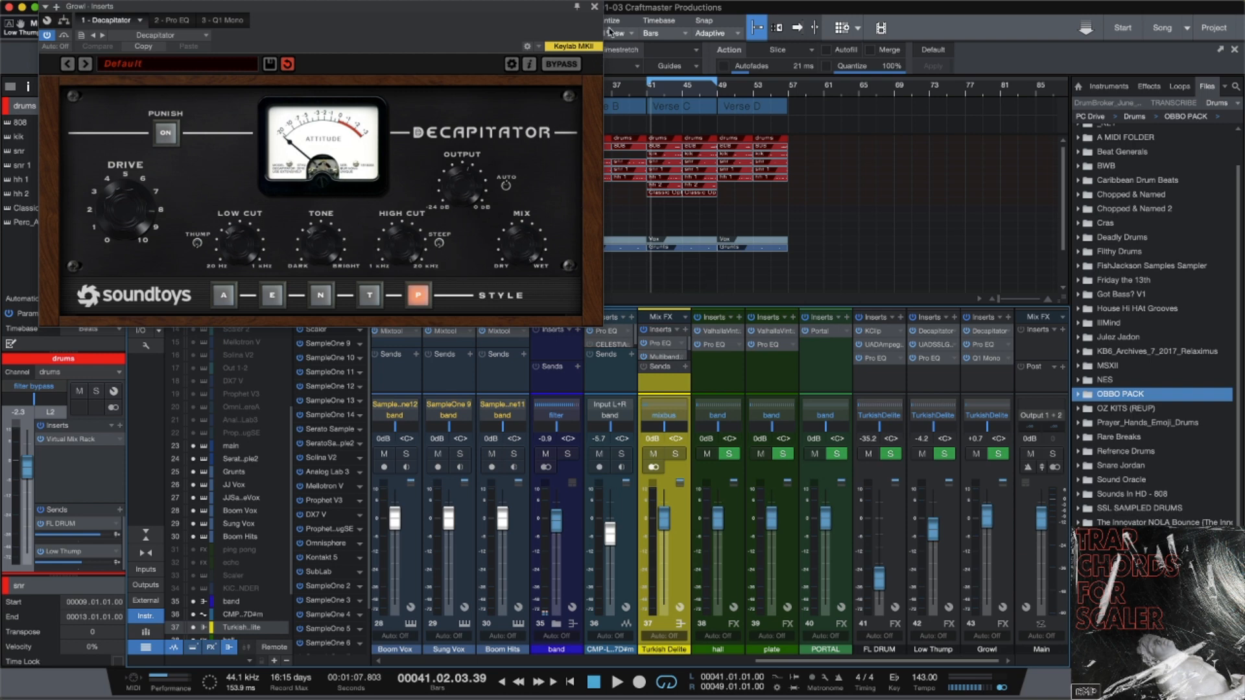
pyautogui.click(594, 8)
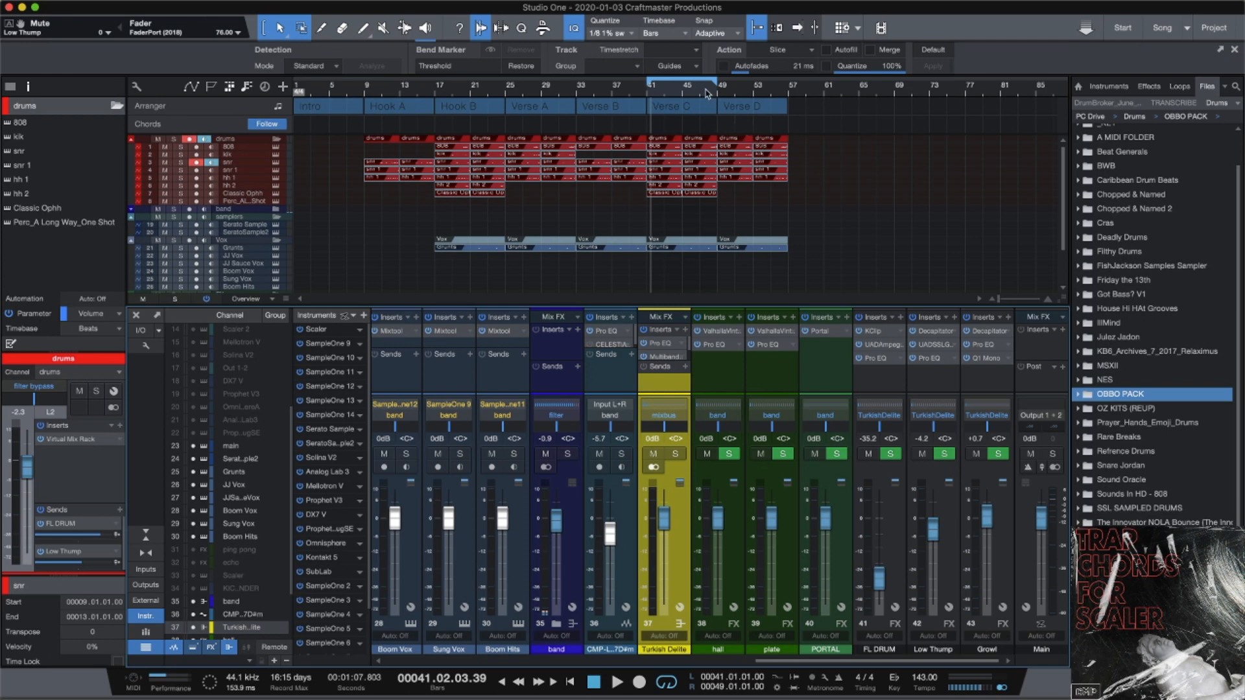
# Play the Verse C loop and compare it with the Growl channel muted and unmuted
pyautogui.click(683, 93)
pyautogui.press('space')
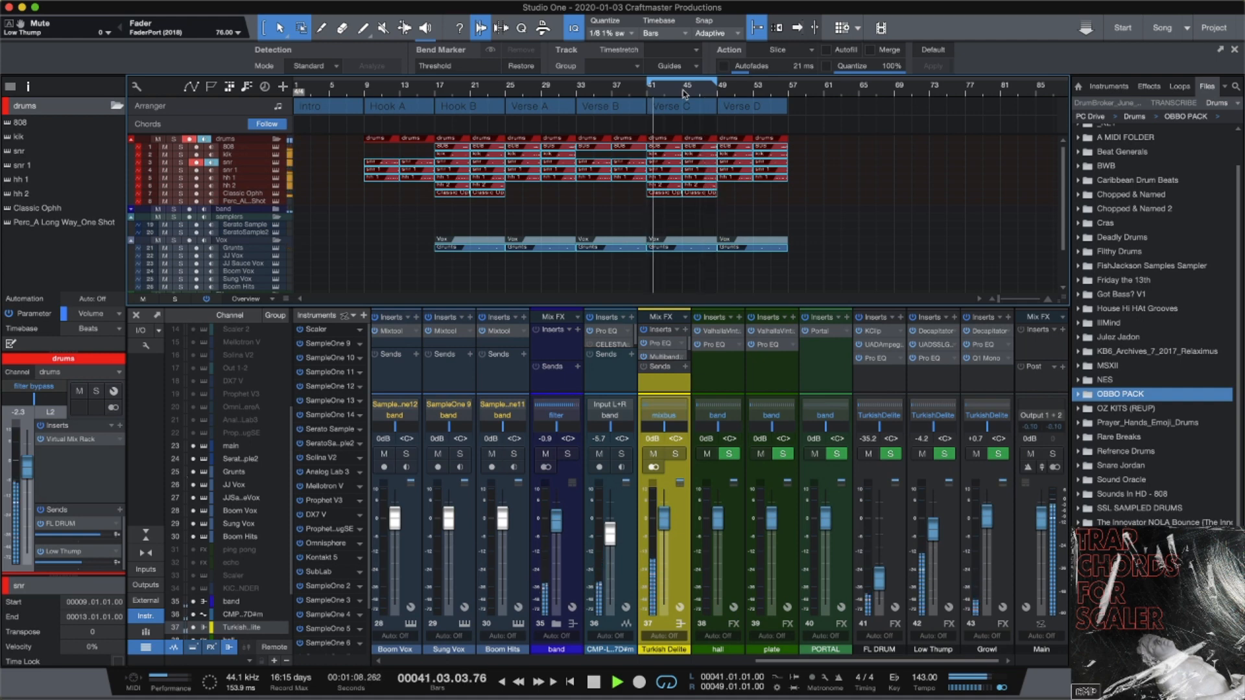
pyautogui.click(977, 453)
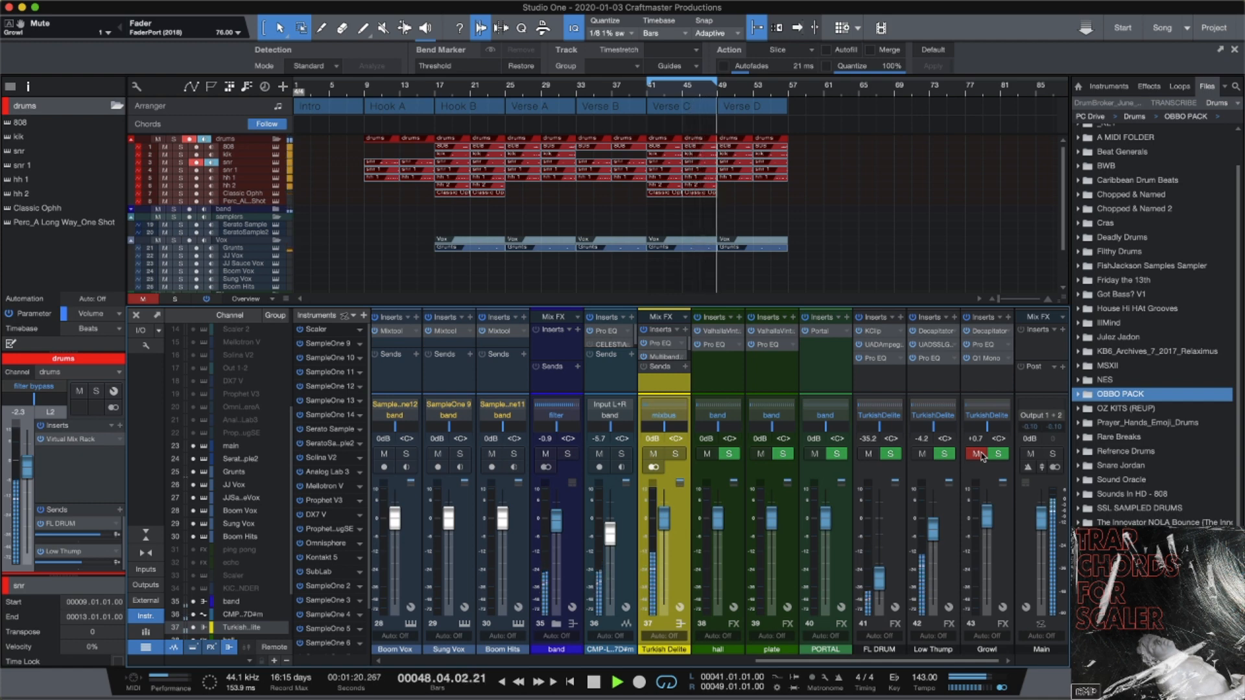
pyautogui.click(977, 454)
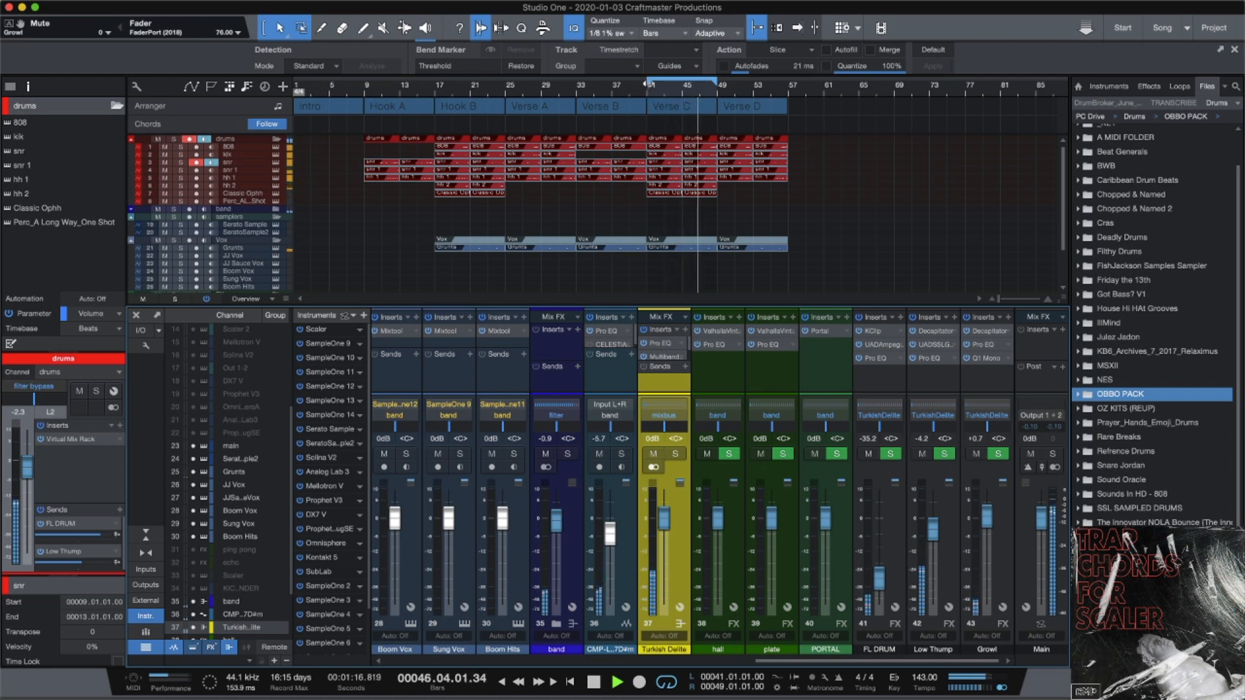
# Shorten the loop to start at bar 45, compare it with the Growl channel muted and unmuted, and stop playback
pyautogui.moveTo(648, 82); pyautogui.dragTo(680, 101)
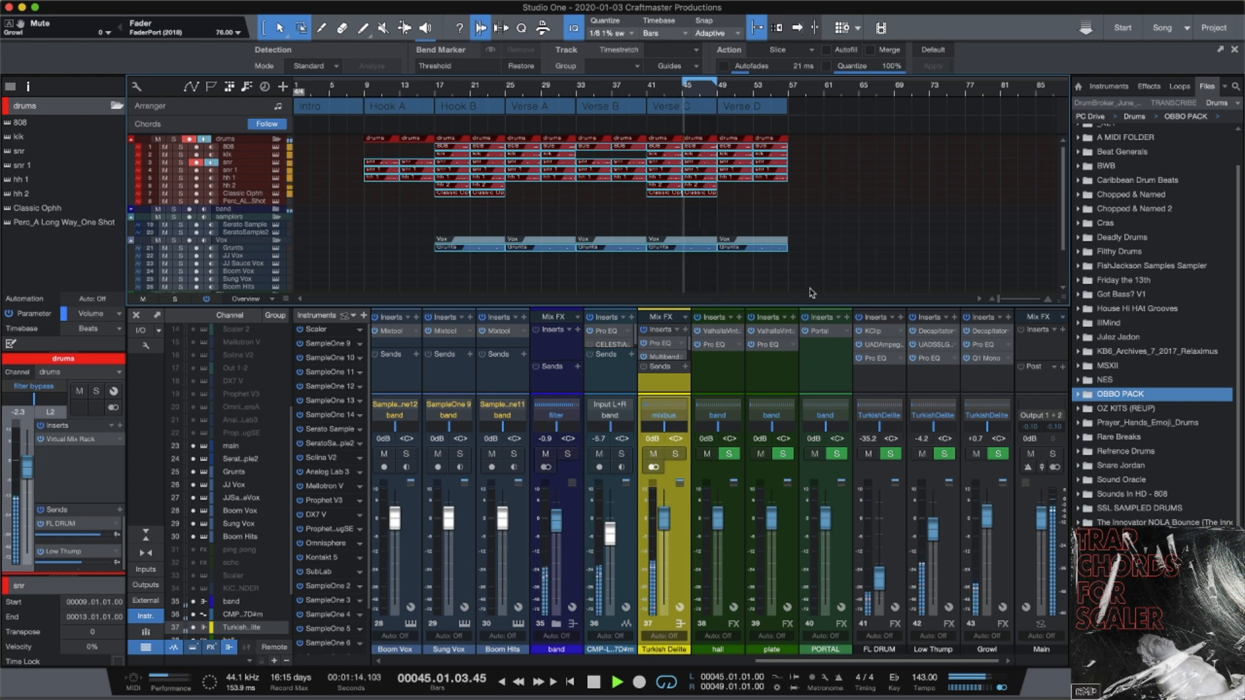
pyautogui.click(977, 454)
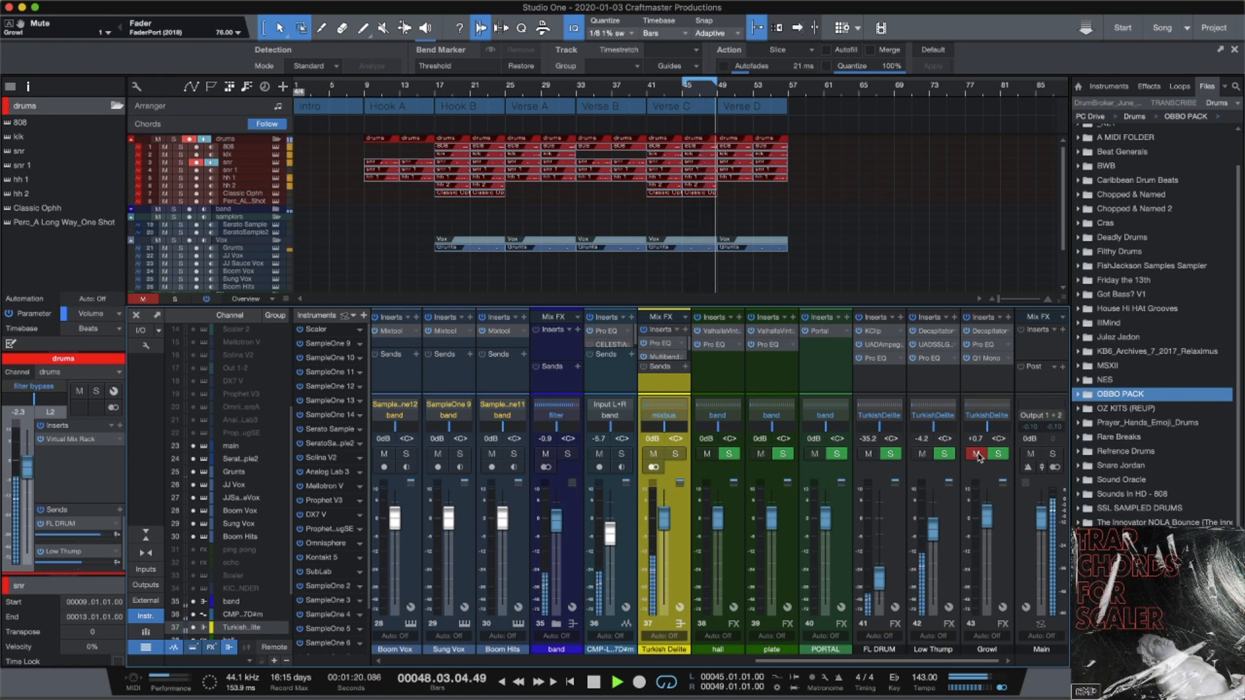
pyautogui.click(977, 455)
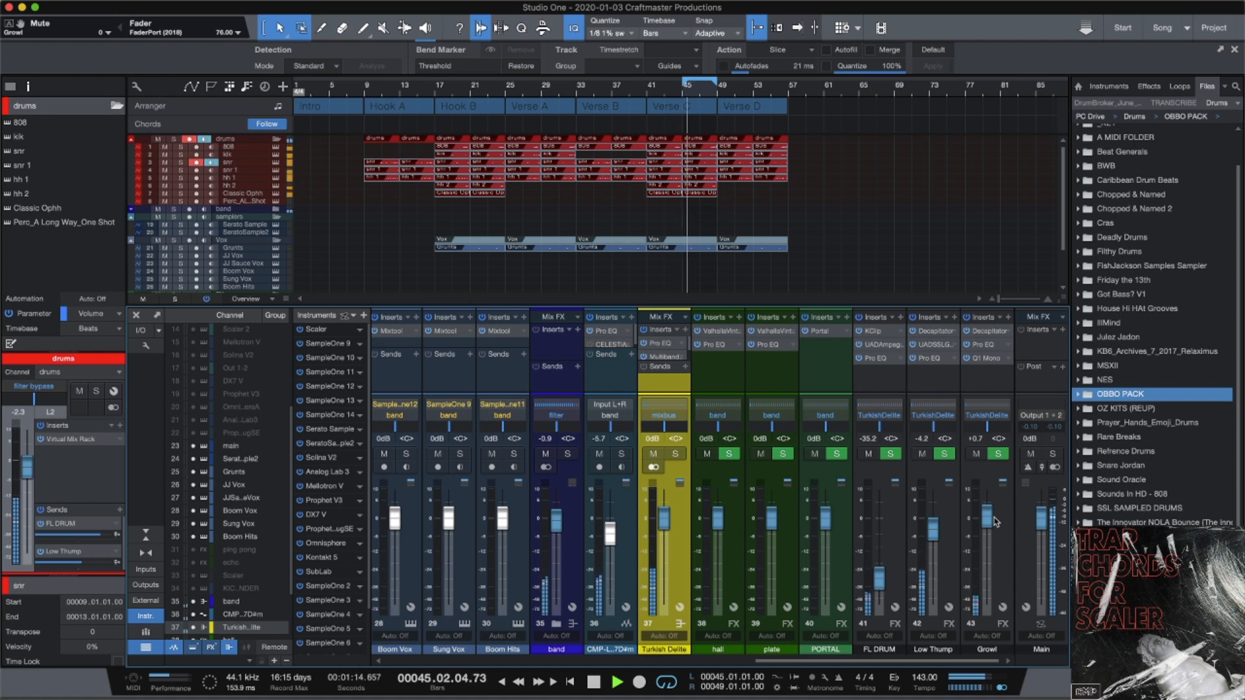
pyautogui.press('space')
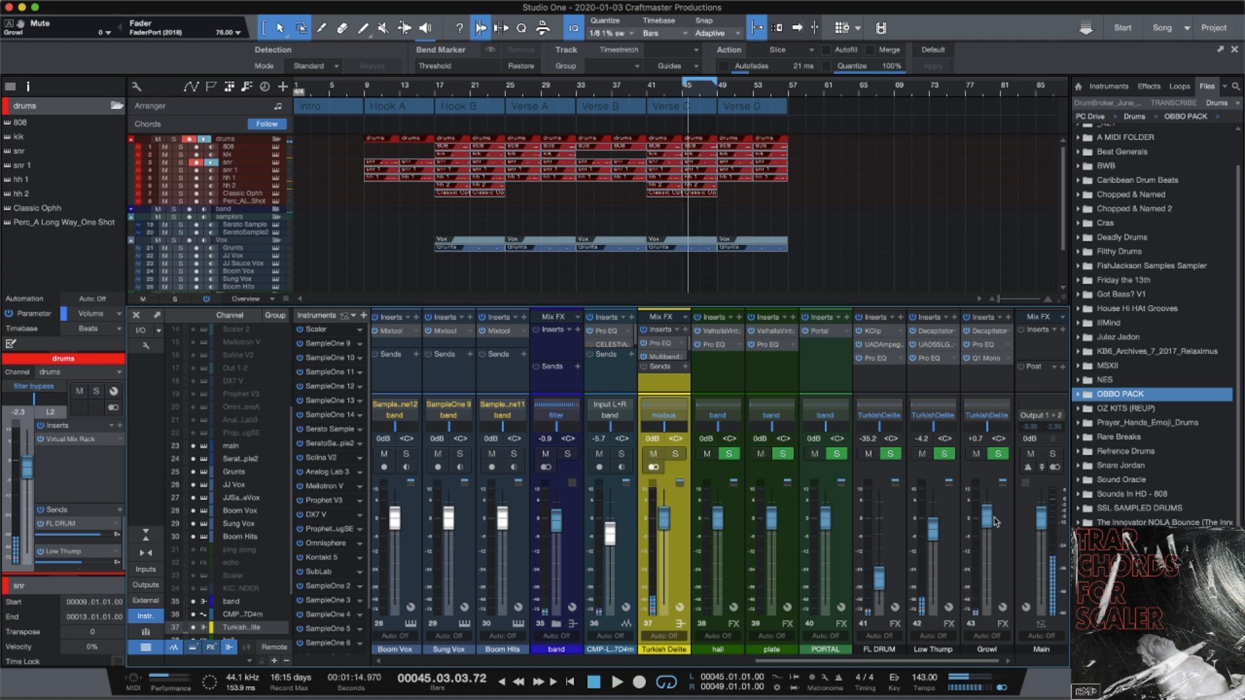